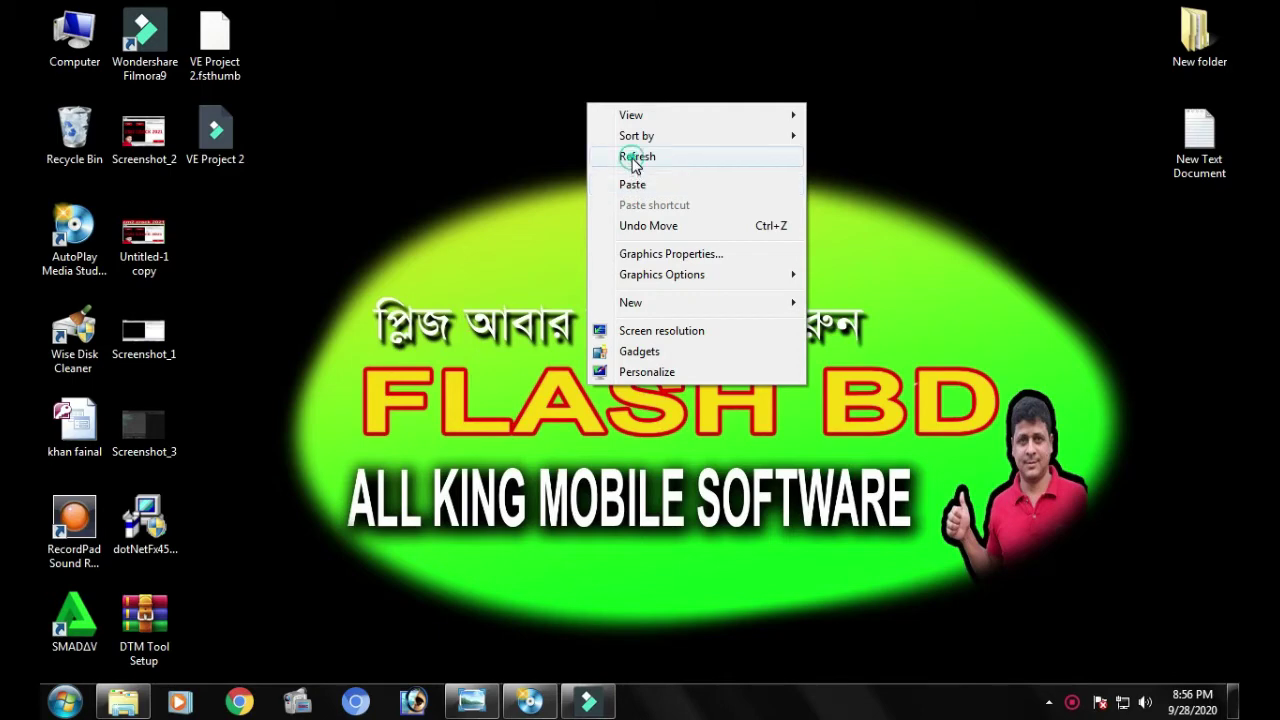
click(628, 157)
right_click(622, 104)
mouse_move(630, 120)
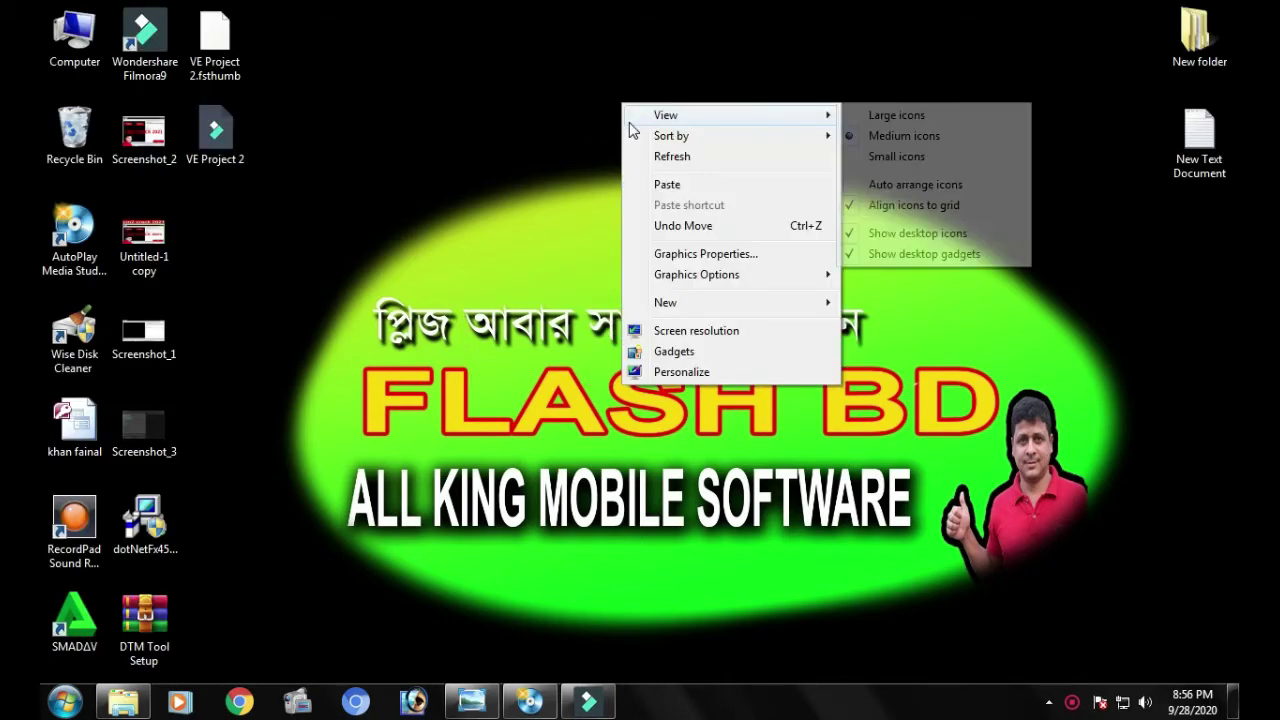
click(670, 157)
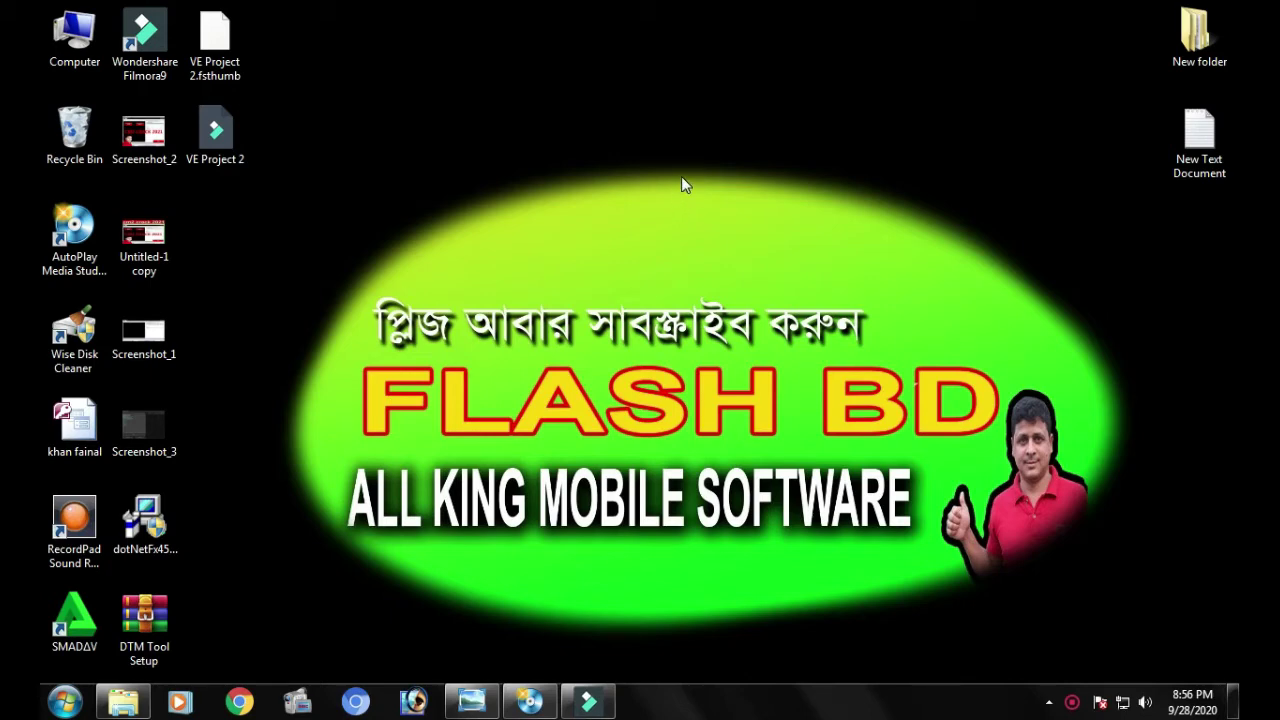
Step: Extract the all qnc ZIP archive in New folder to its own all qnc subfolder
click(106, 708)
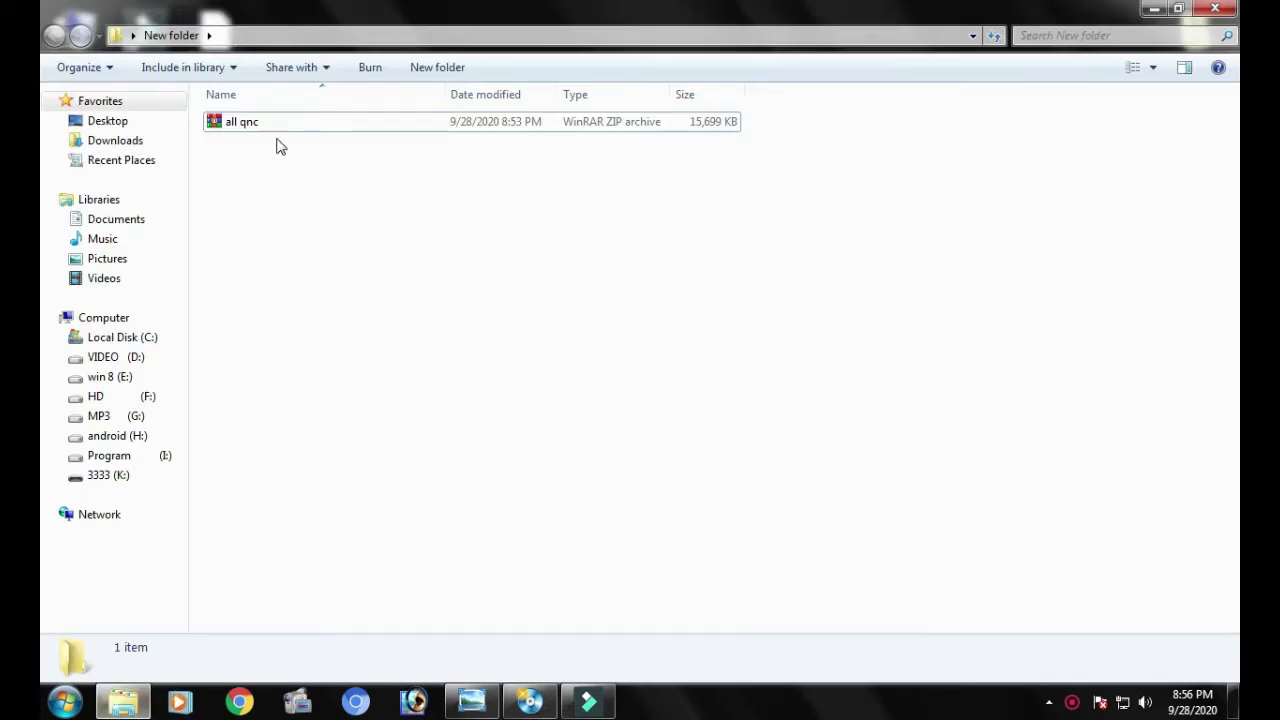
right_click(281, 128)
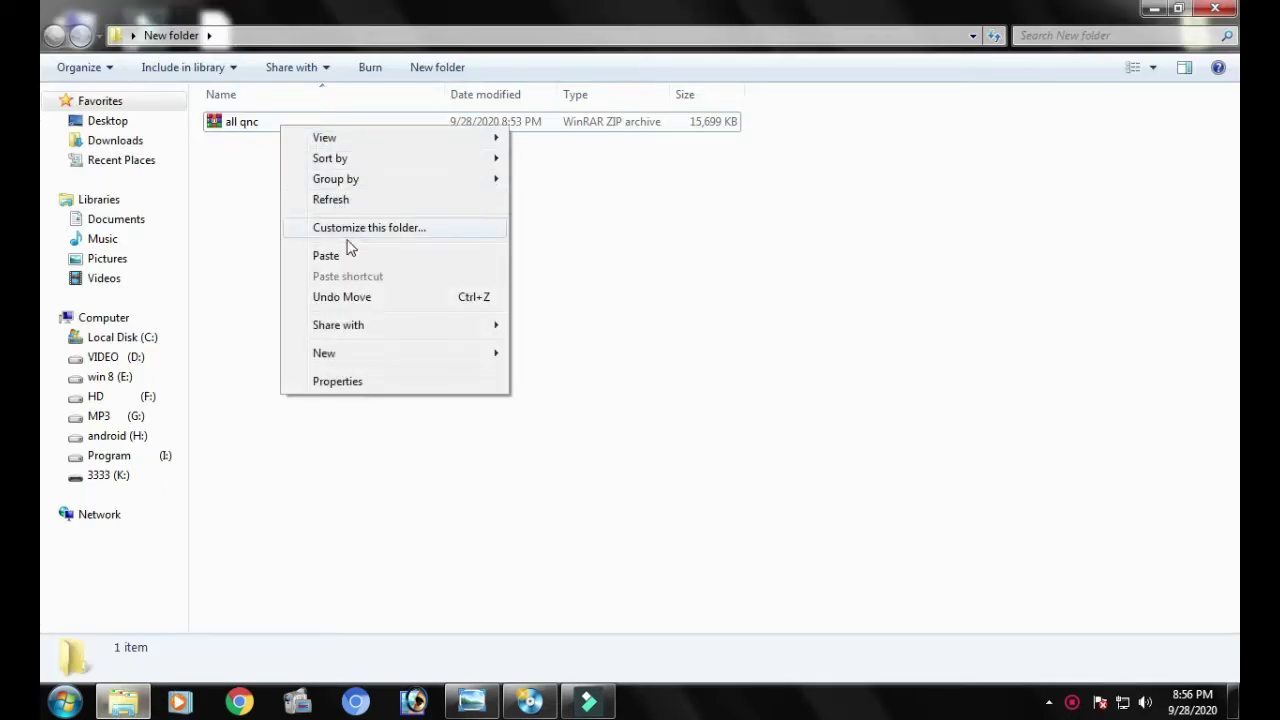
mouse_move(359, 191)
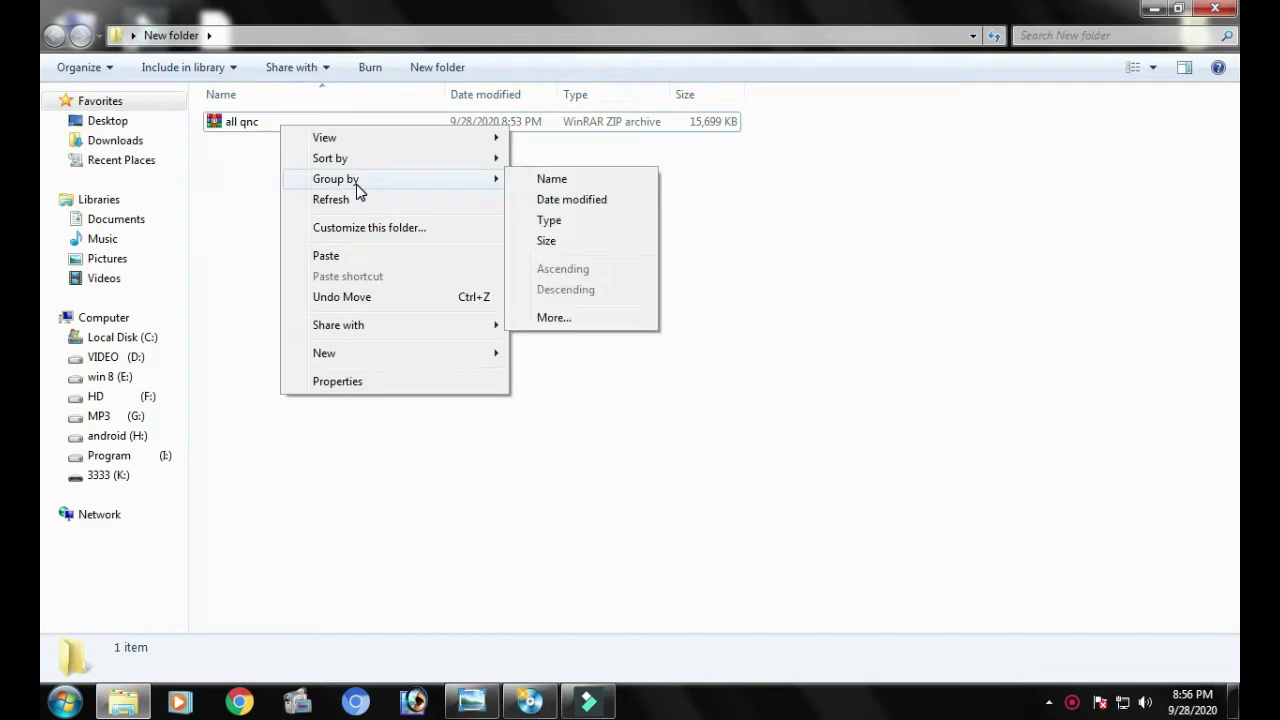
click(246, 124)
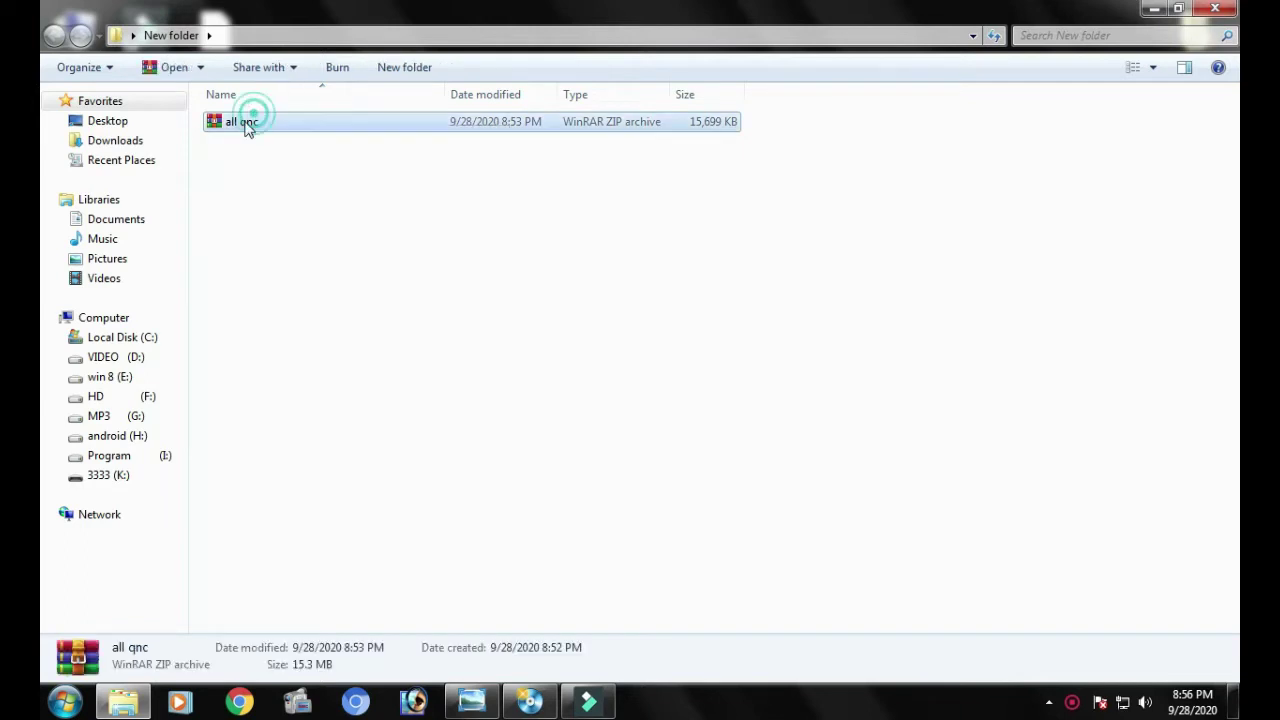
right_click(246, 124)
click(288, 198)
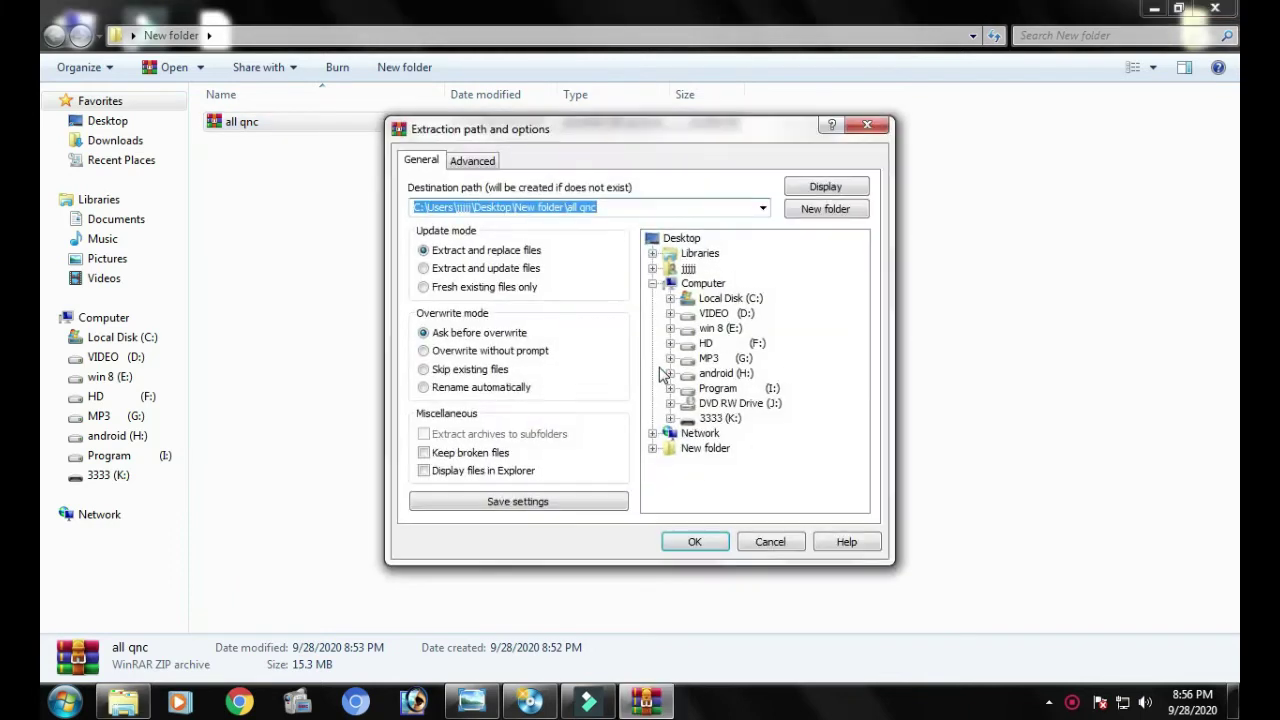
click(703, 537)
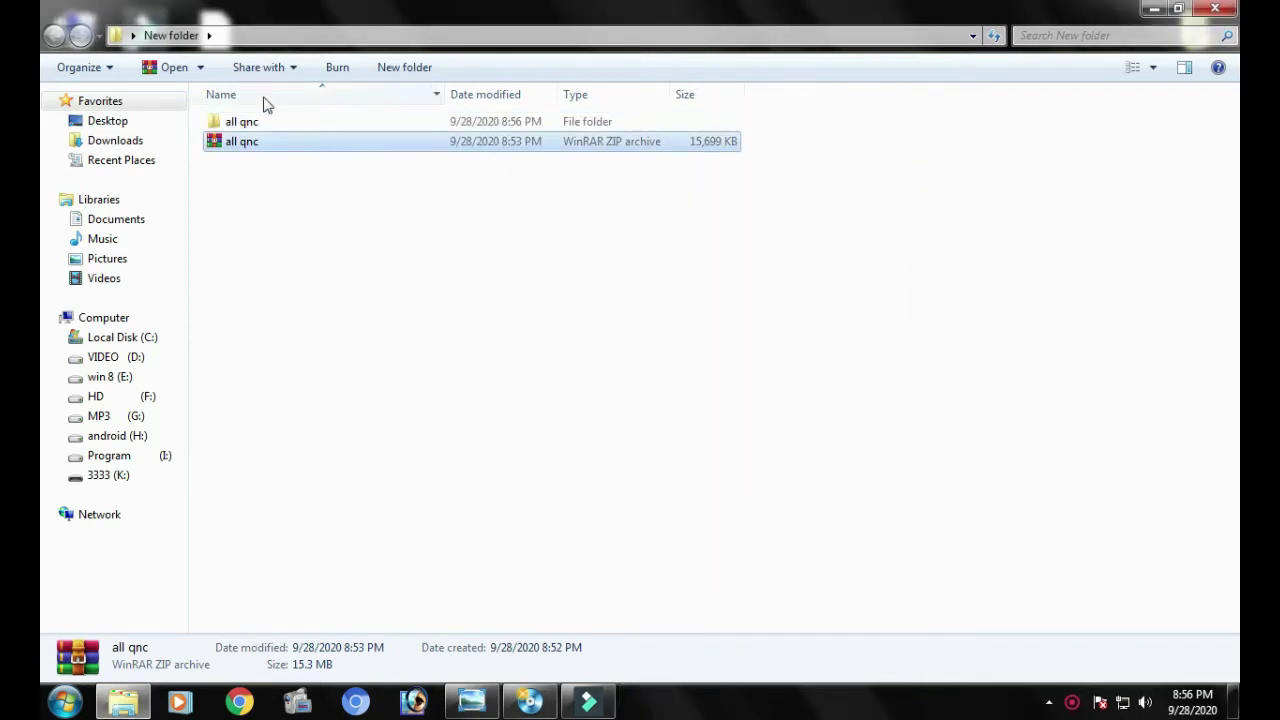
Step: Launch the all qnc application from the extracted folder and run the DTM Qc Tool from its launcher
click(246, 127)
double_click(246, 127)
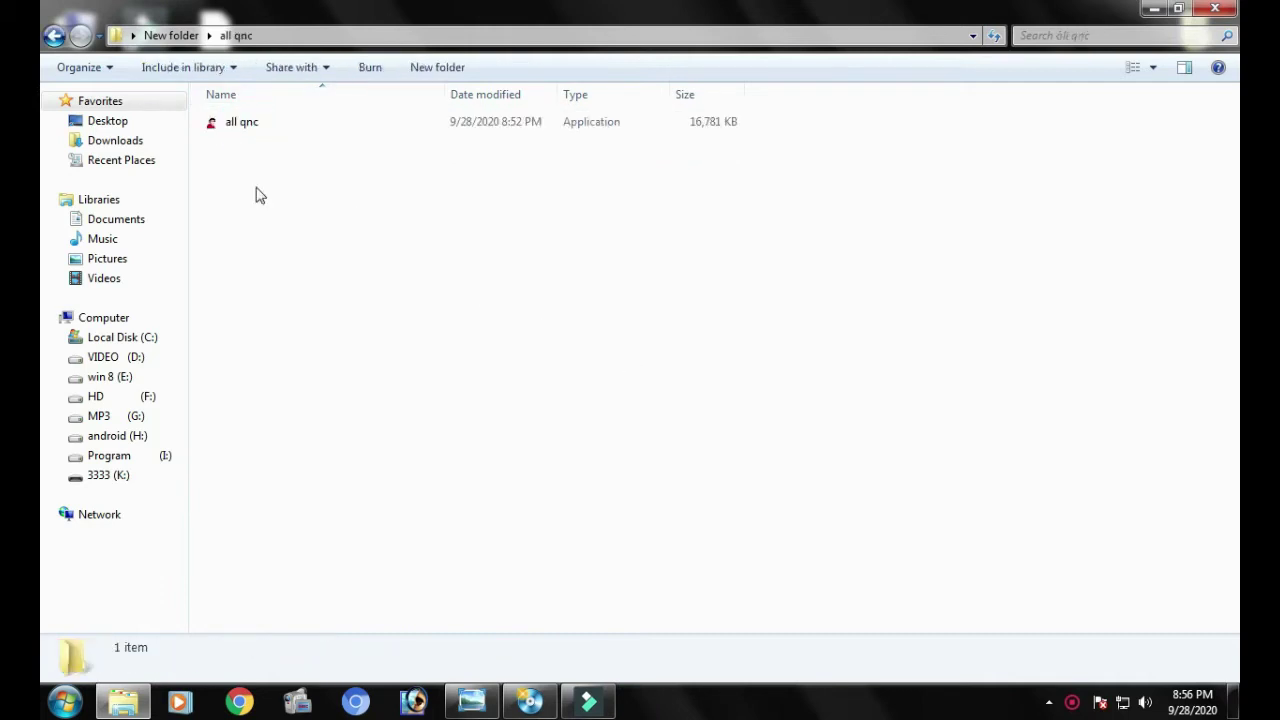
click(246, 132)
double_click(246, 132)
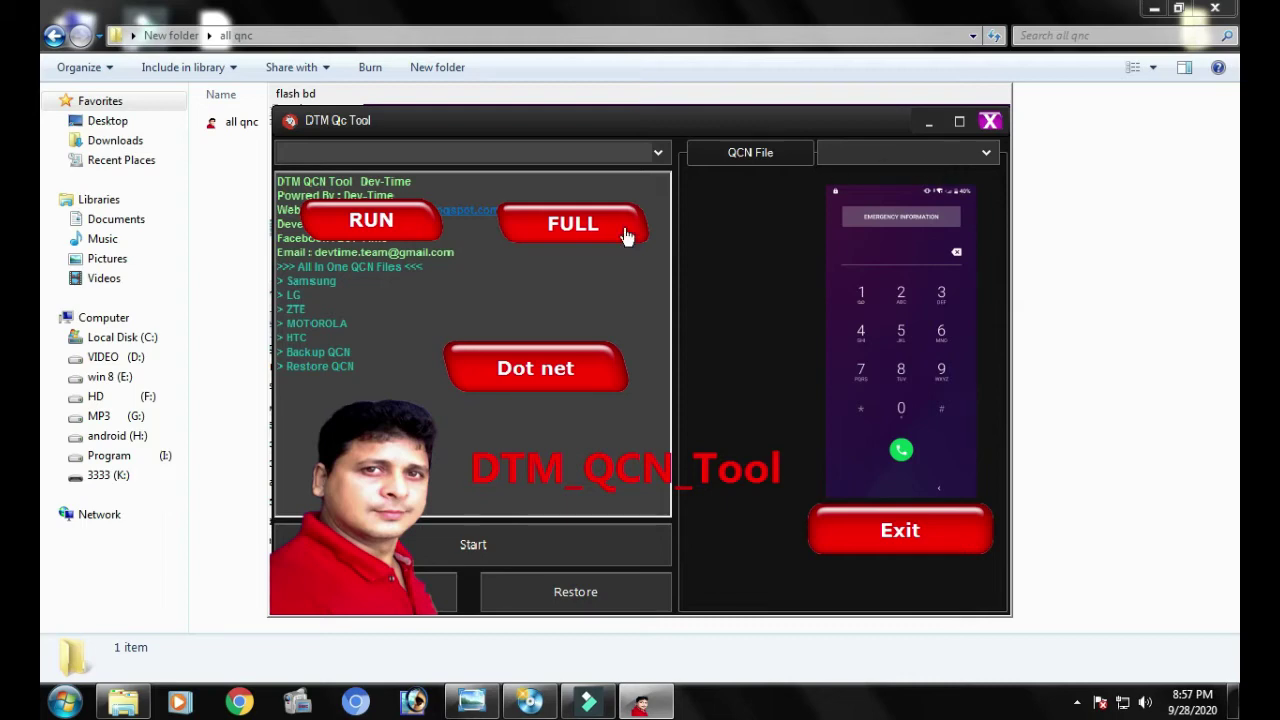
click(385, 229)
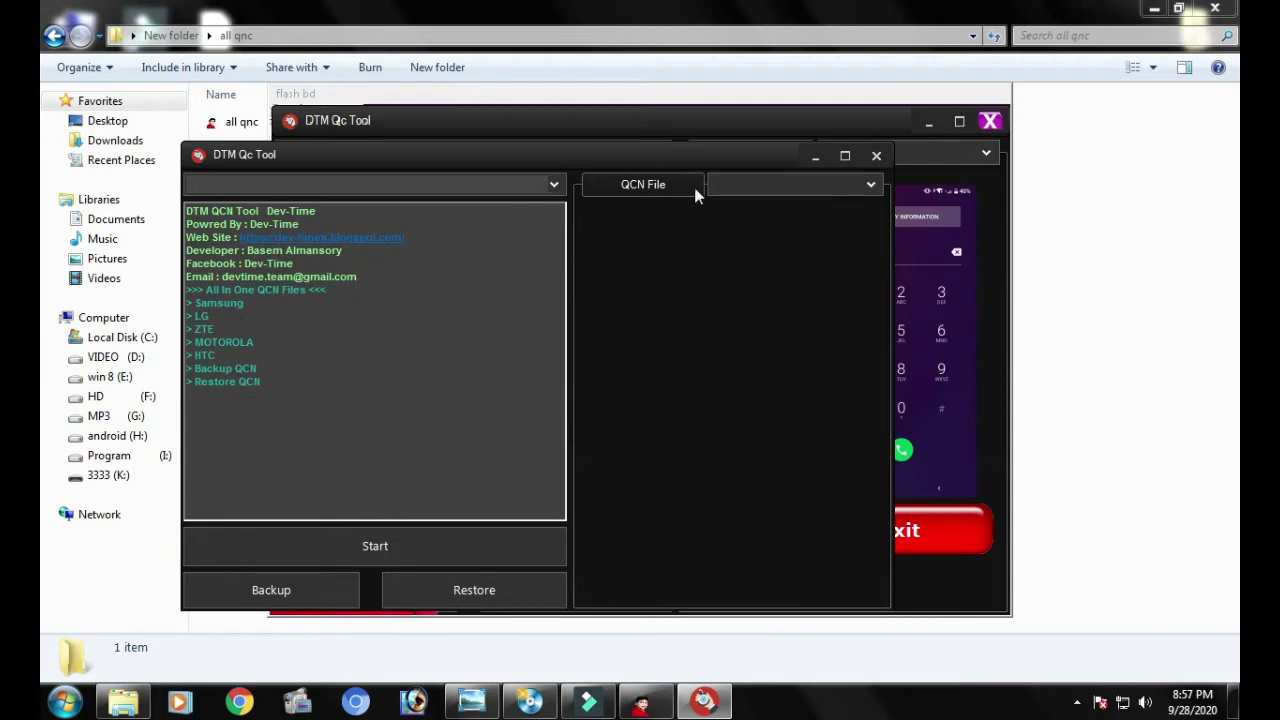
Step: Check the phone brands offered for QCN files in the DTM Qc Tool, and minimize its window
click(800, 184)
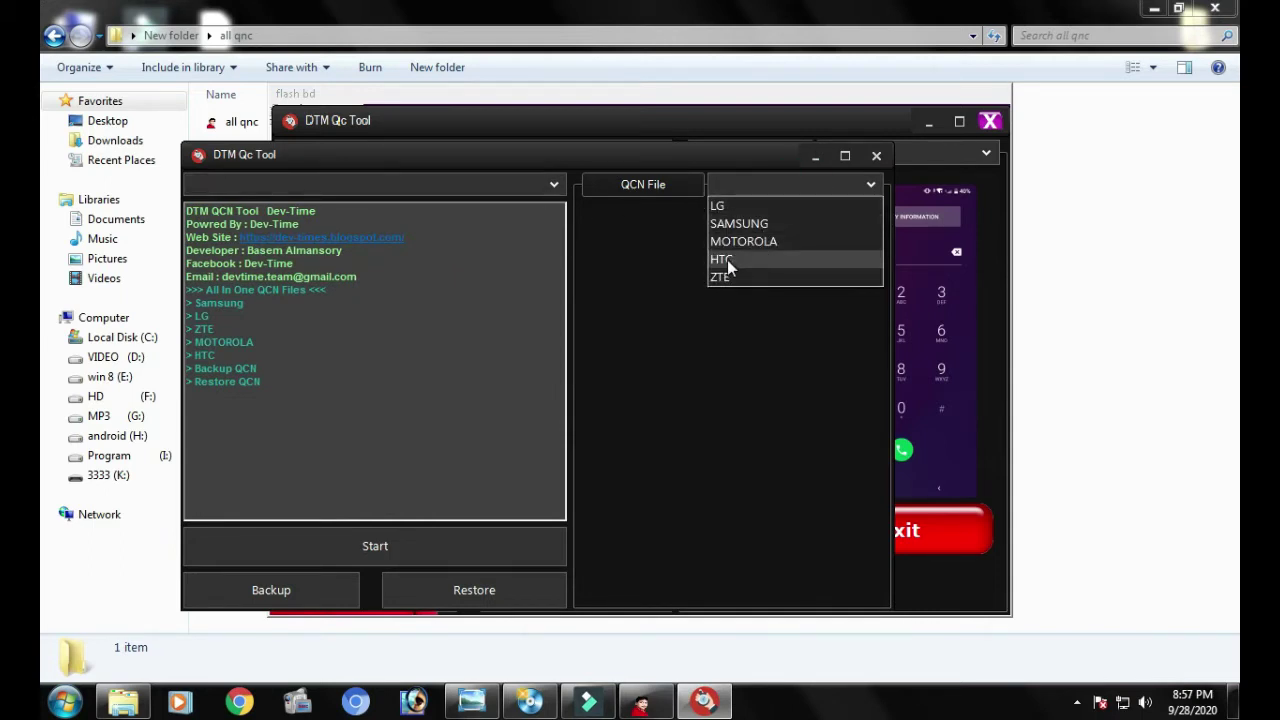
click(300, 153)
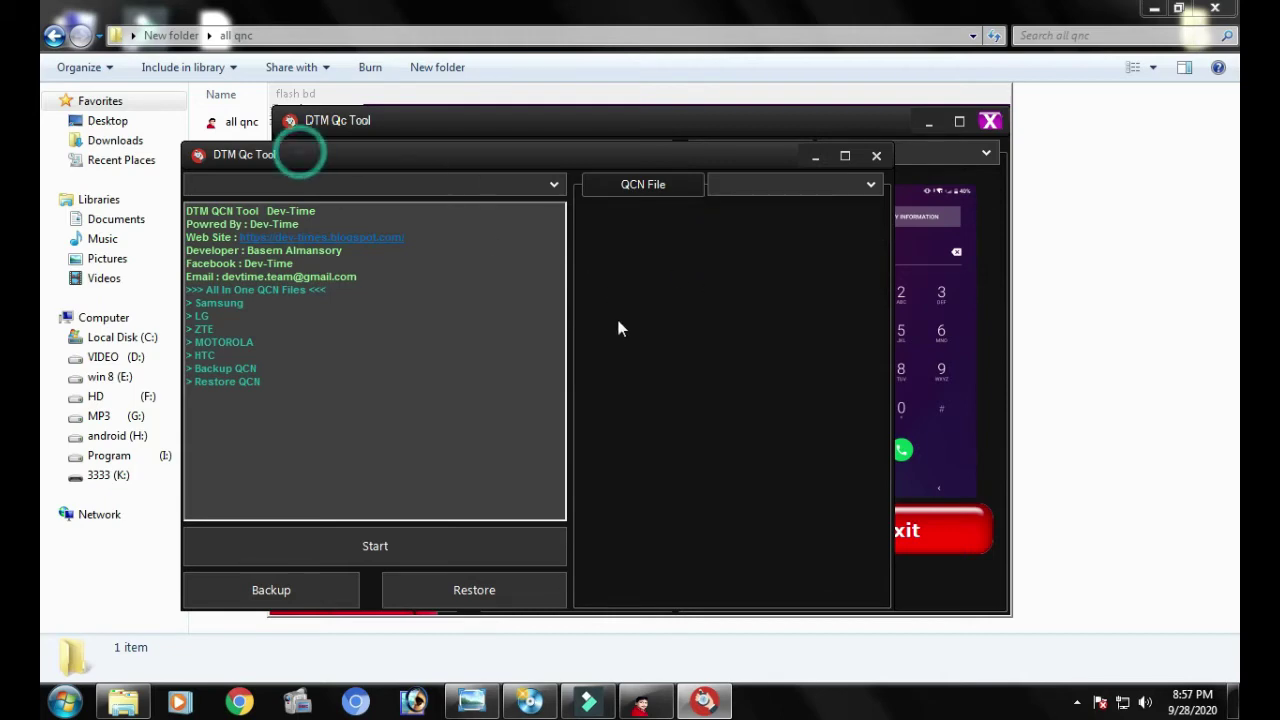
click(812, 155)
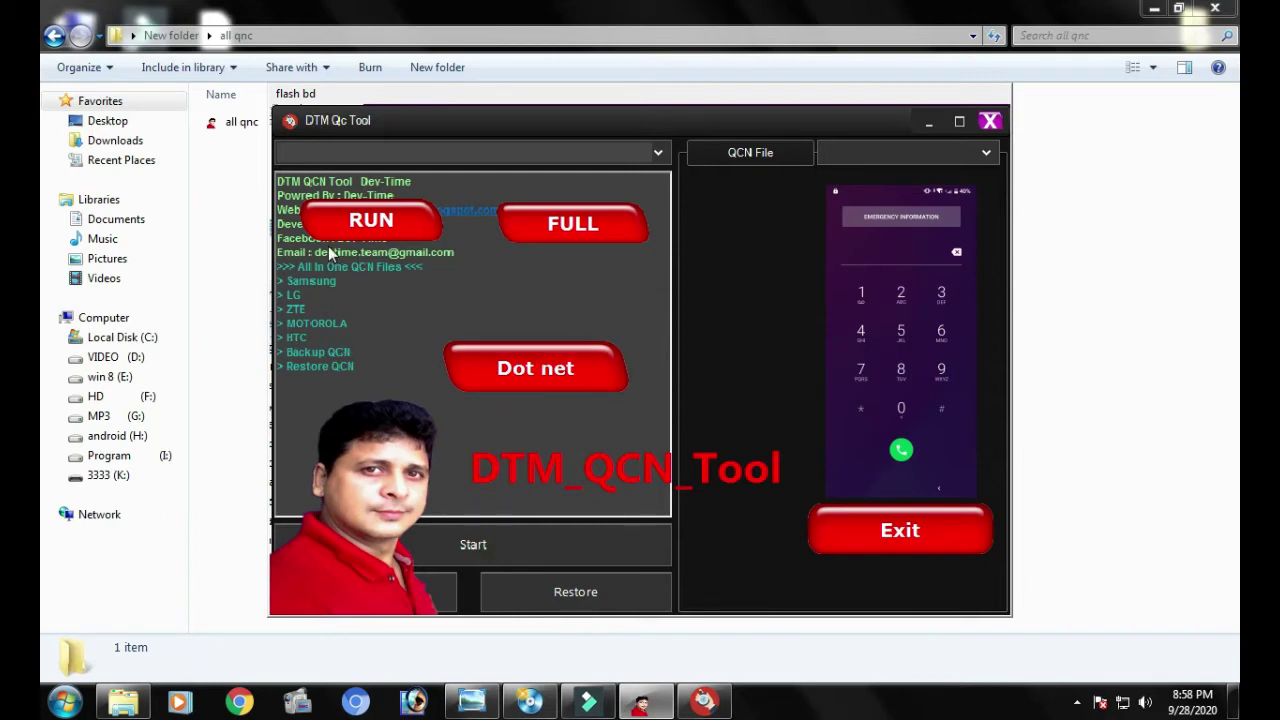
Step: Try to download the .NET Framework 4.5 installer manually from the Microsoft page linked in the launcher
click(536, 374)
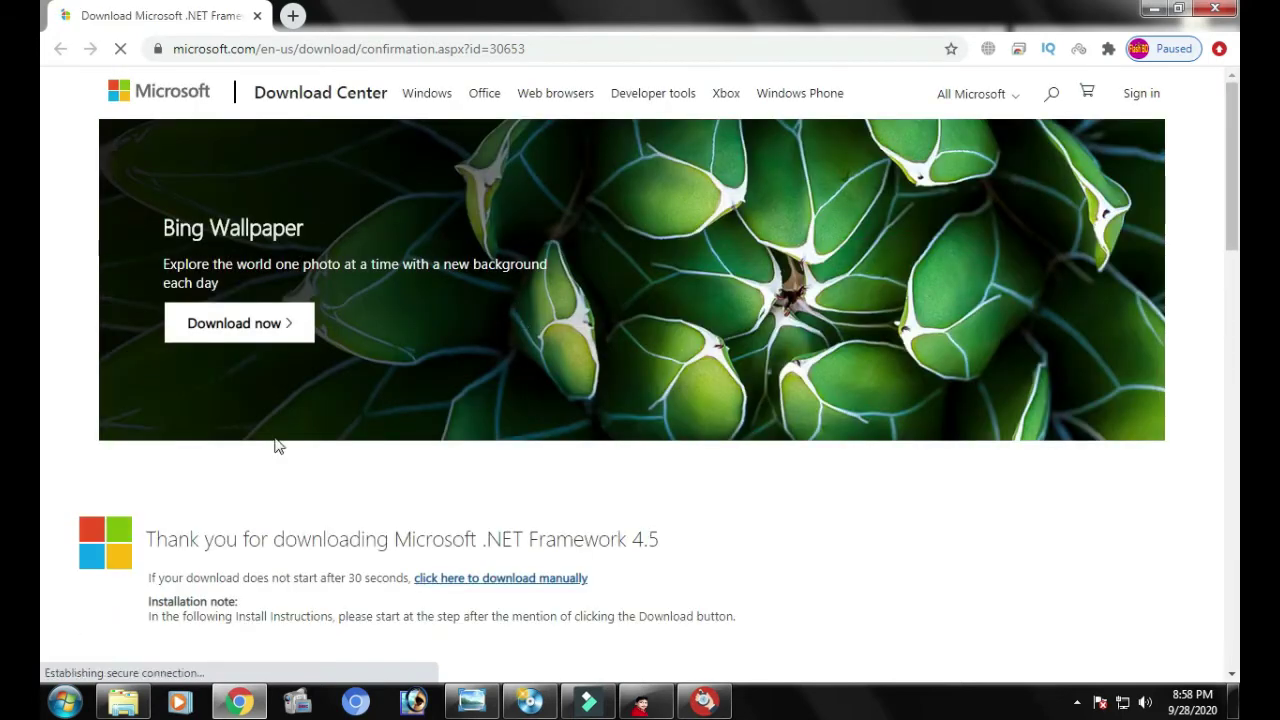
scroll(280, 443, down, 3)
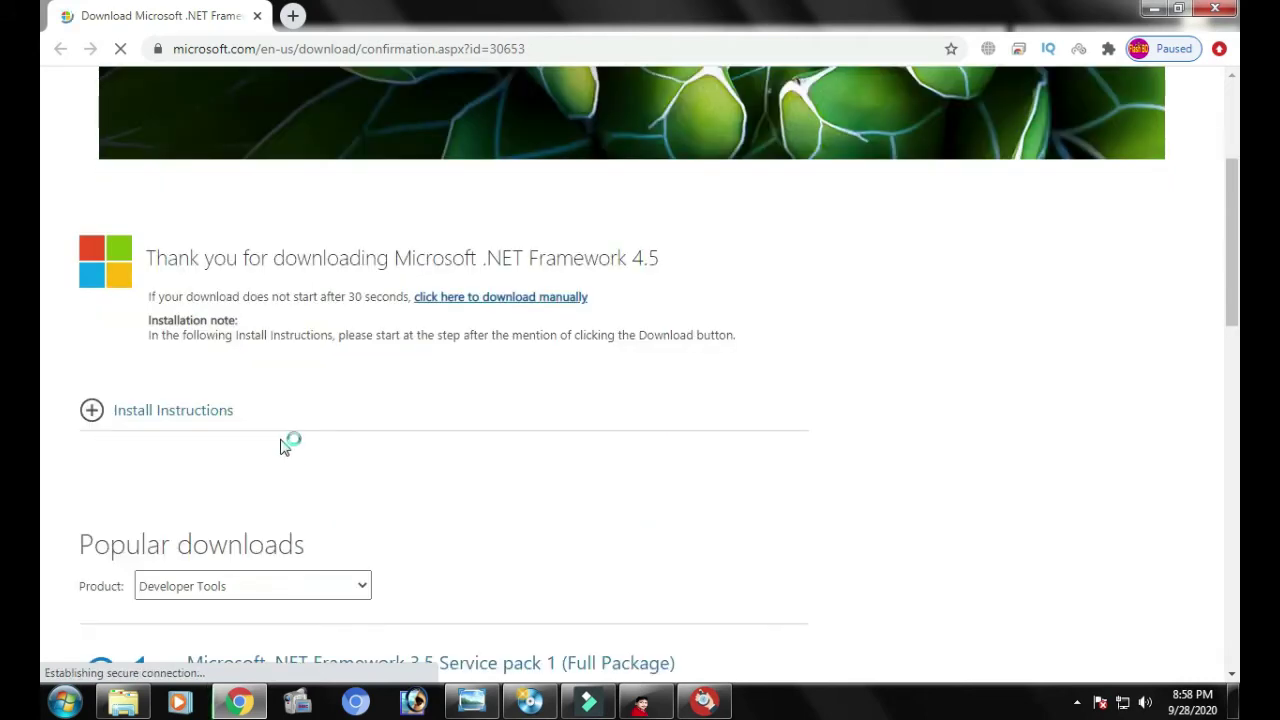
click(482, 300)
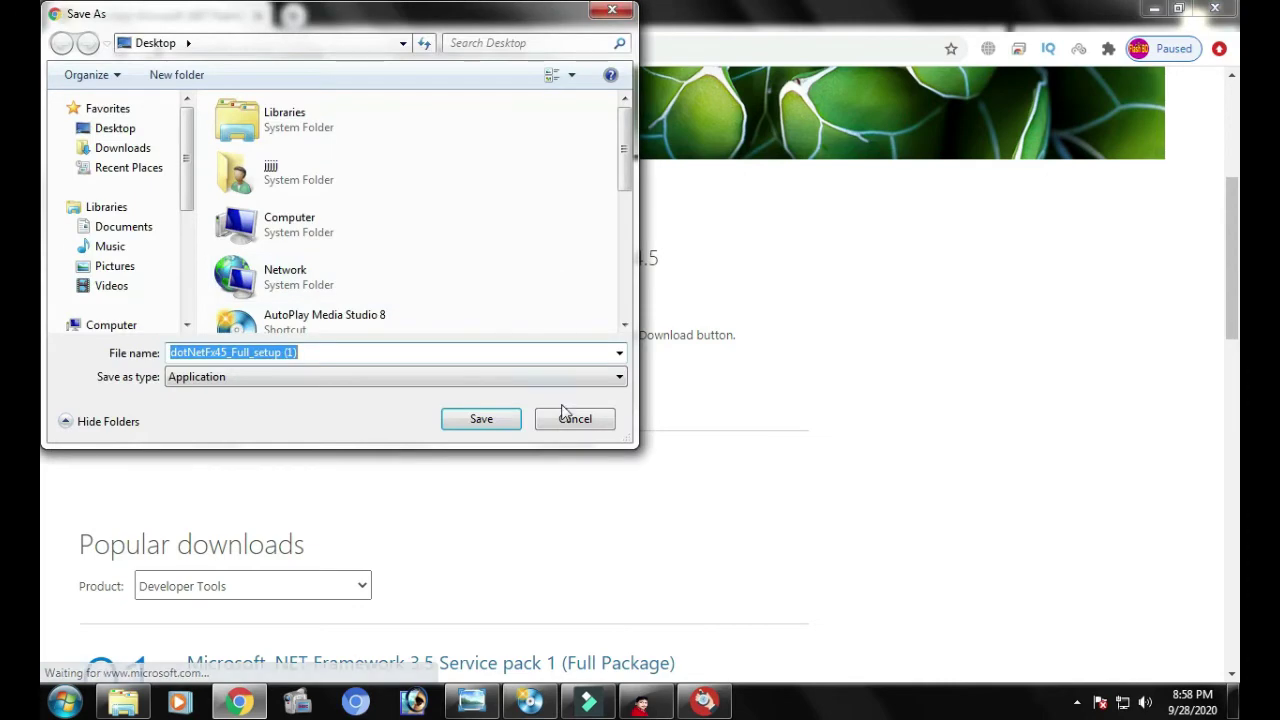
click(572, 416)
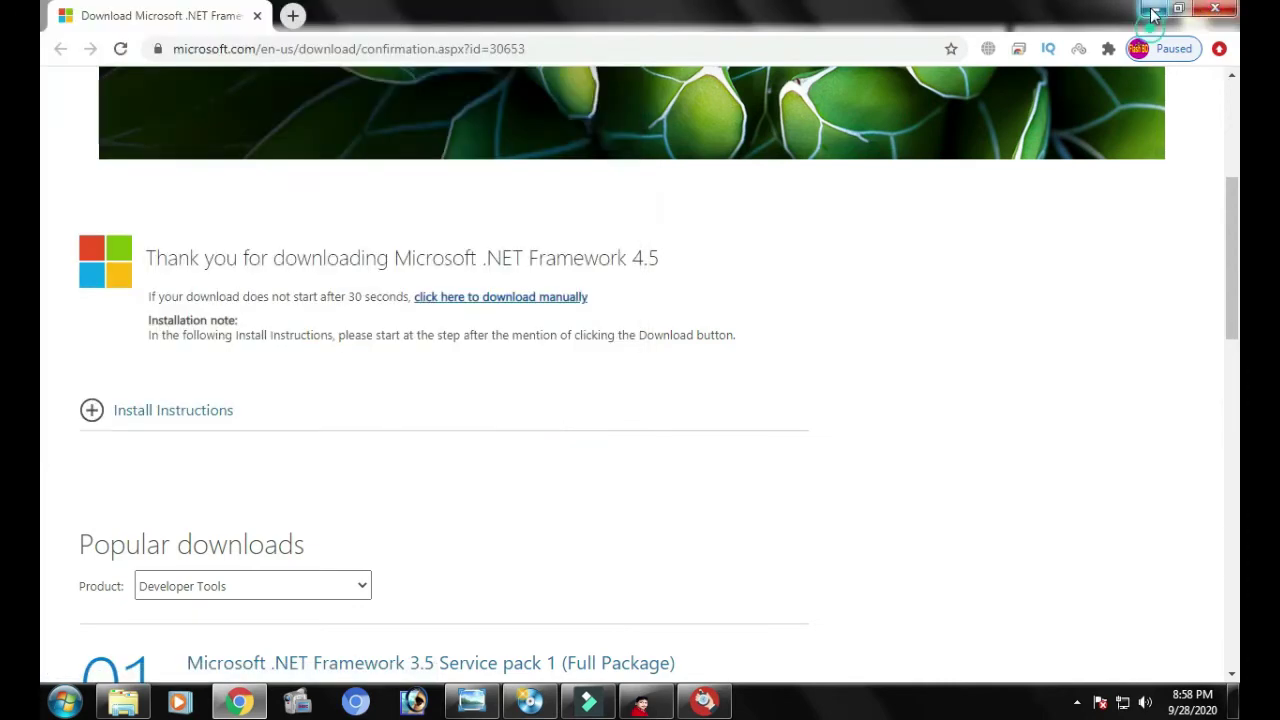
Step: Minimize the browser and folder windows, run dotNetFx45_Full_setup from the desktop, and start repairing .NET Framework 4.5 to its original state
click(1154, 9)
click(1154, 9)
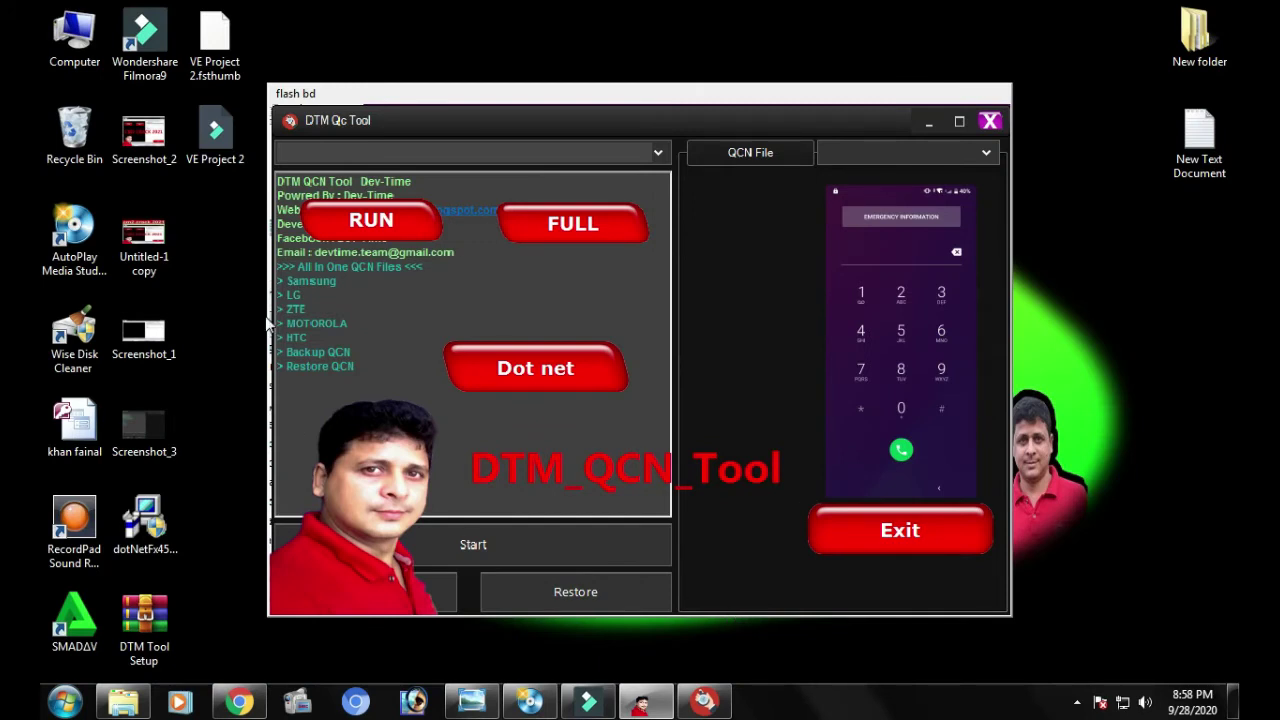
click(141, 521)
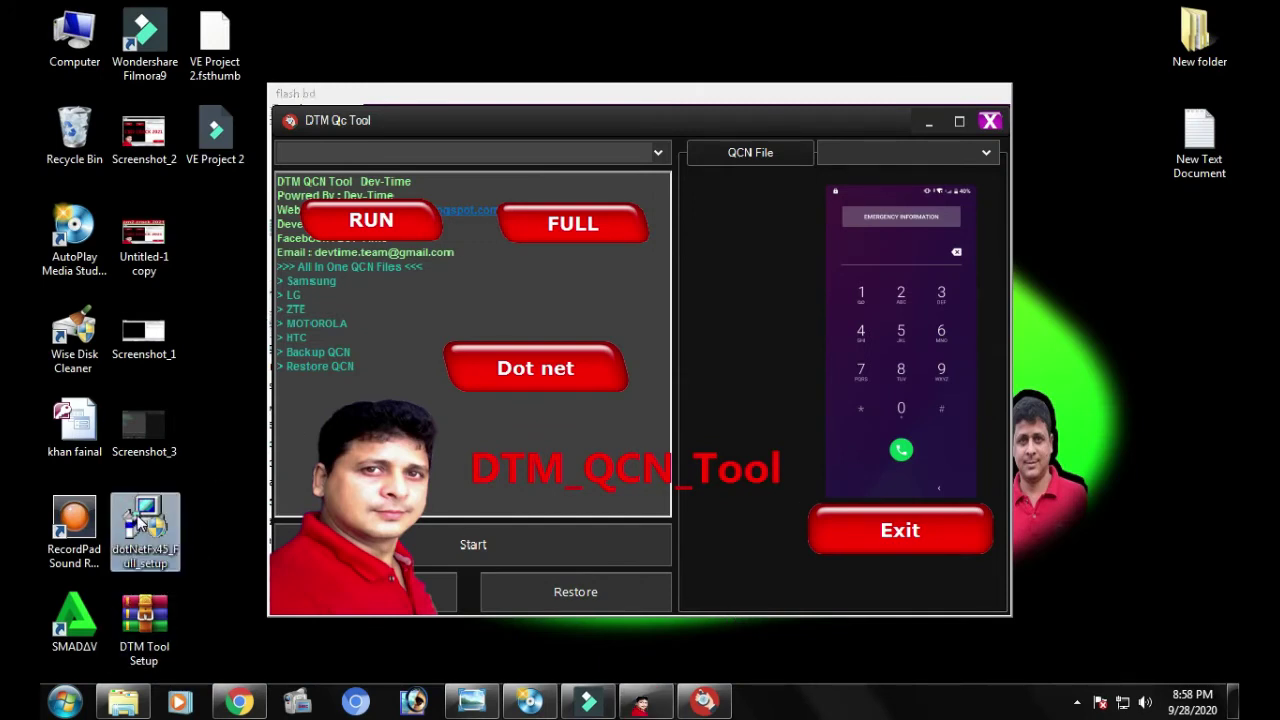
click(542, 420)
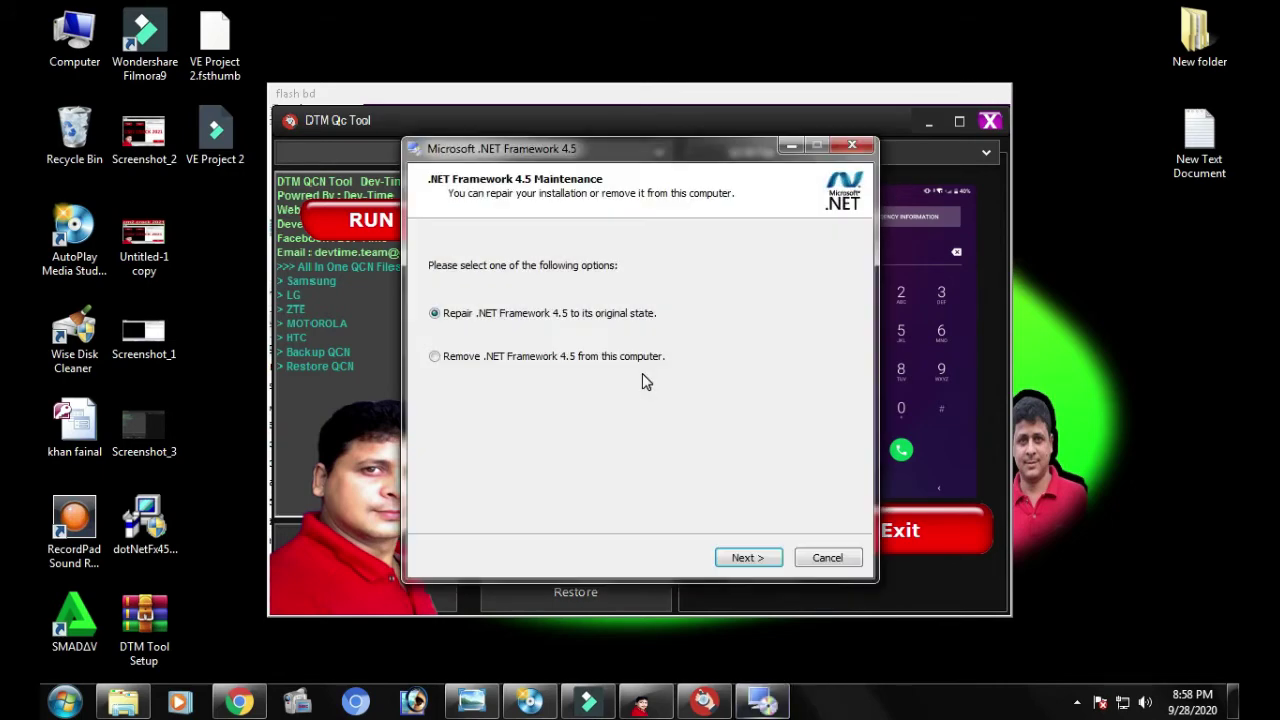
click(745, 557)
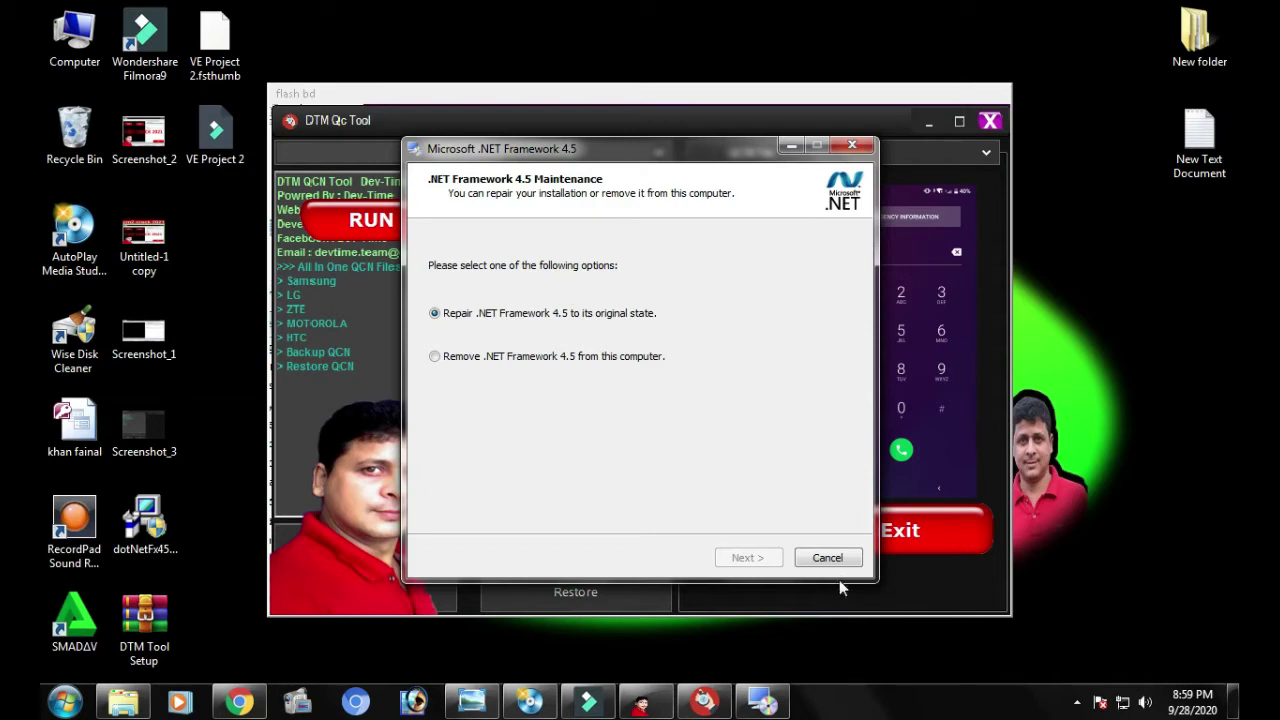
click(741, 558)
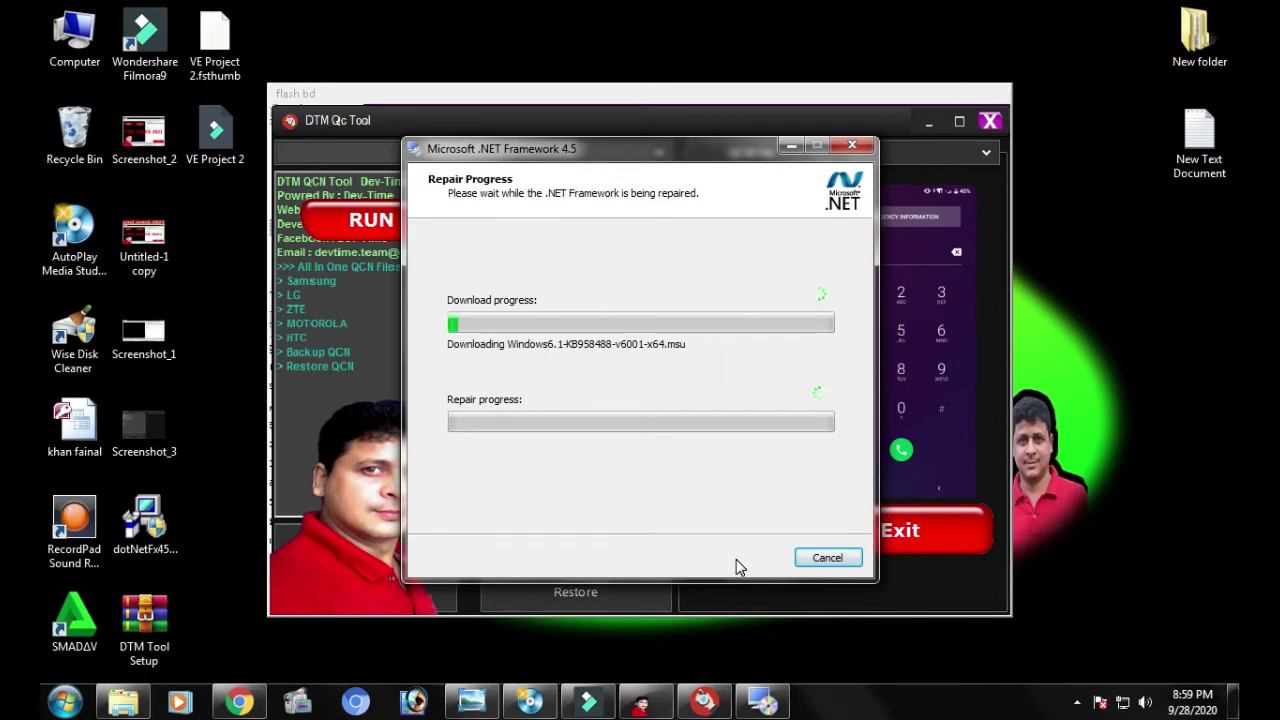
drag(634, 165, 470, 172)
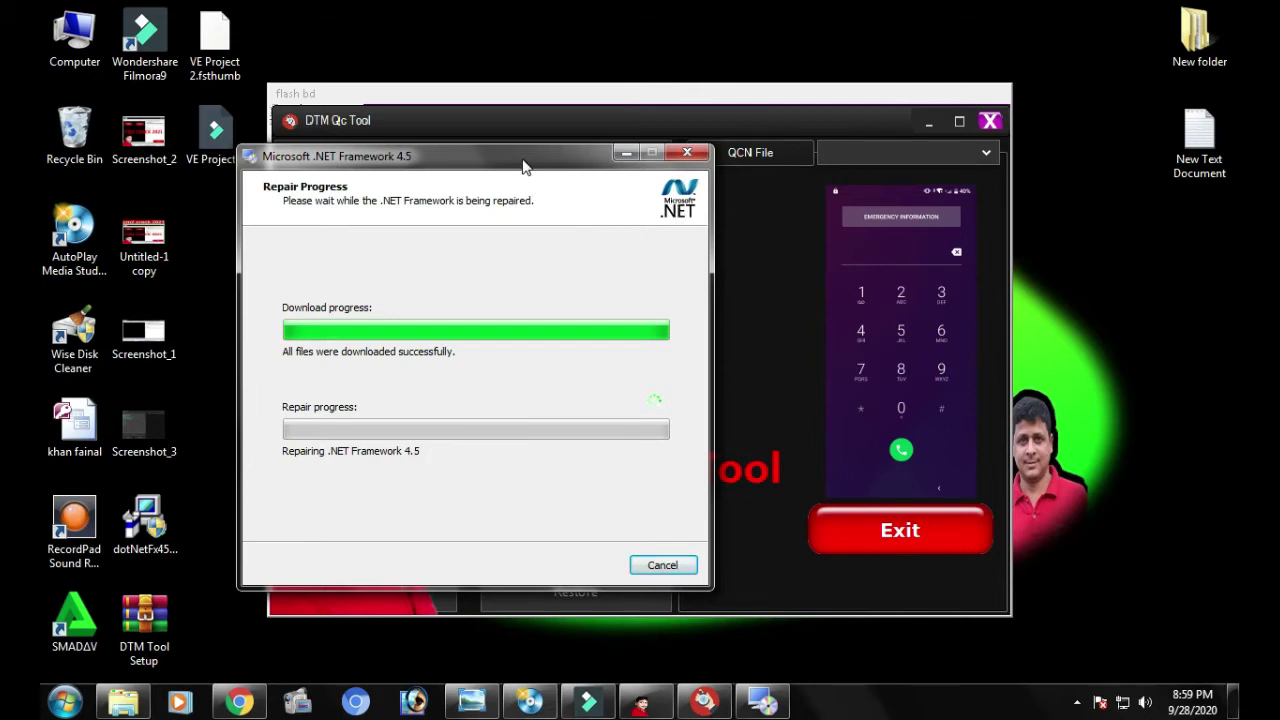
drag(523, 162, 510, 73)
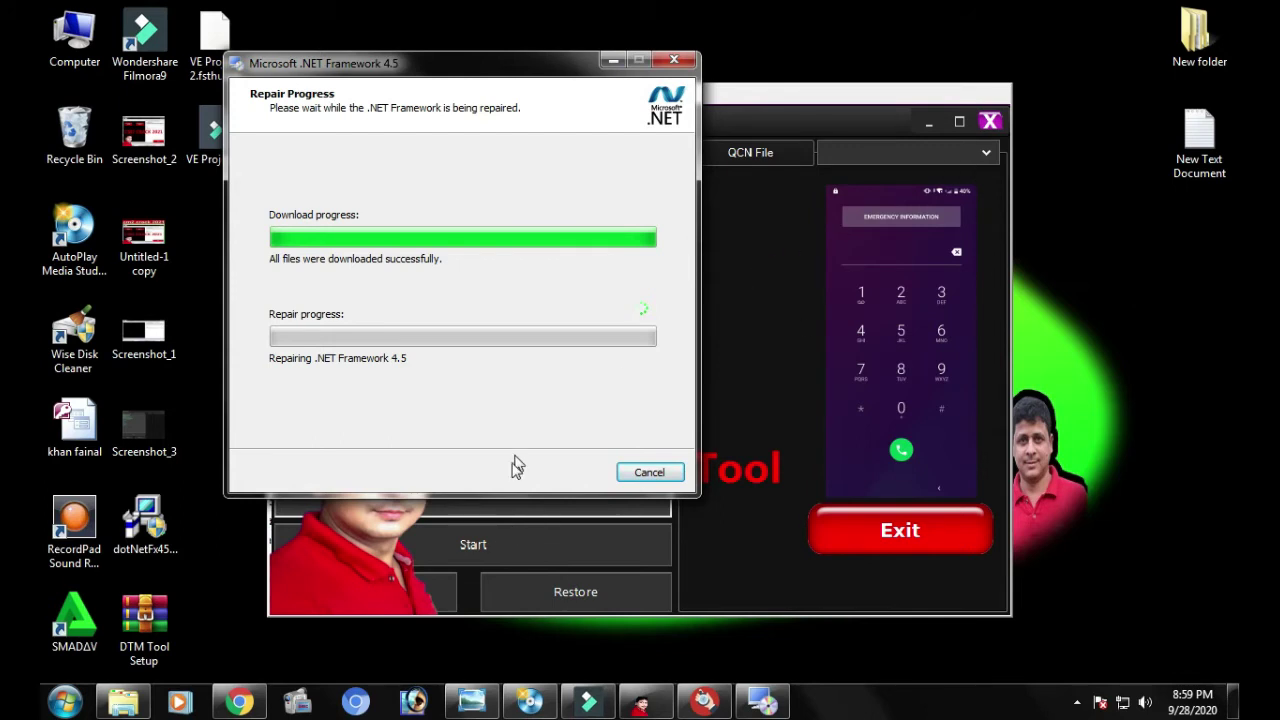
Step: Restore the DTM Qc Tool window, choose SAMSUNG as the QCN file brand, and minimize the tool again
click(704, 701)
click(822, 186)
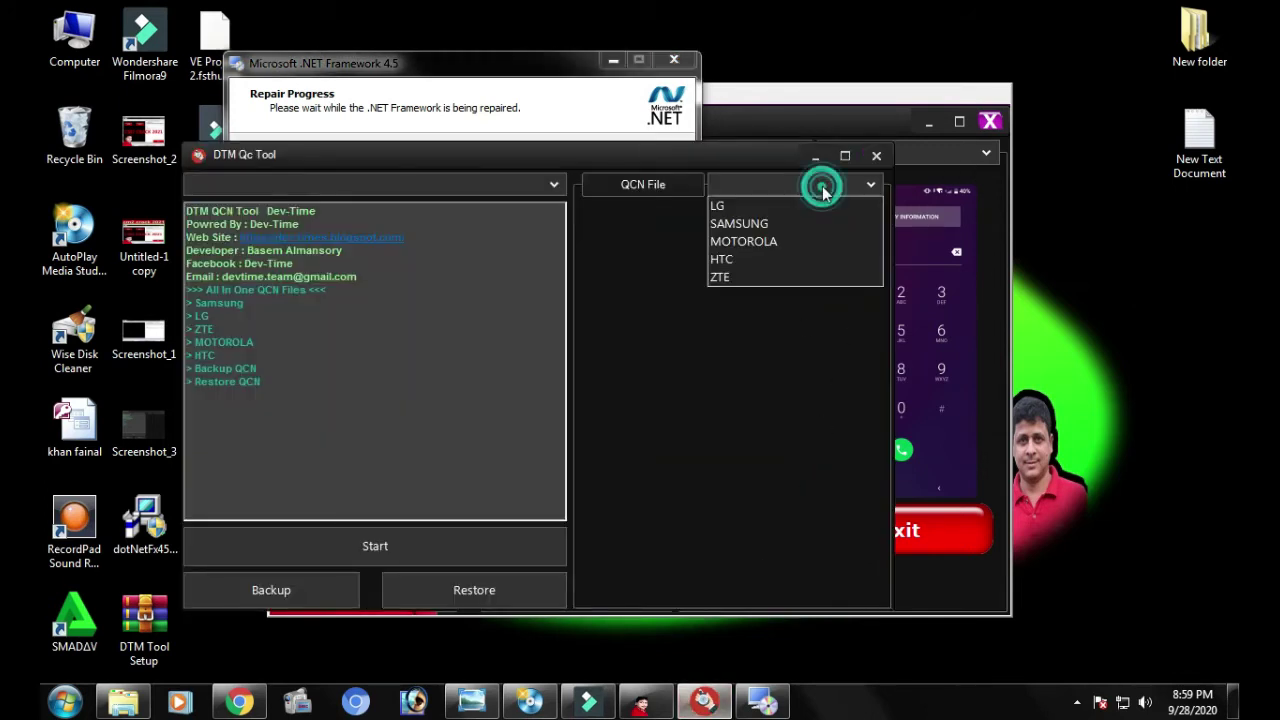
click(745, 226)
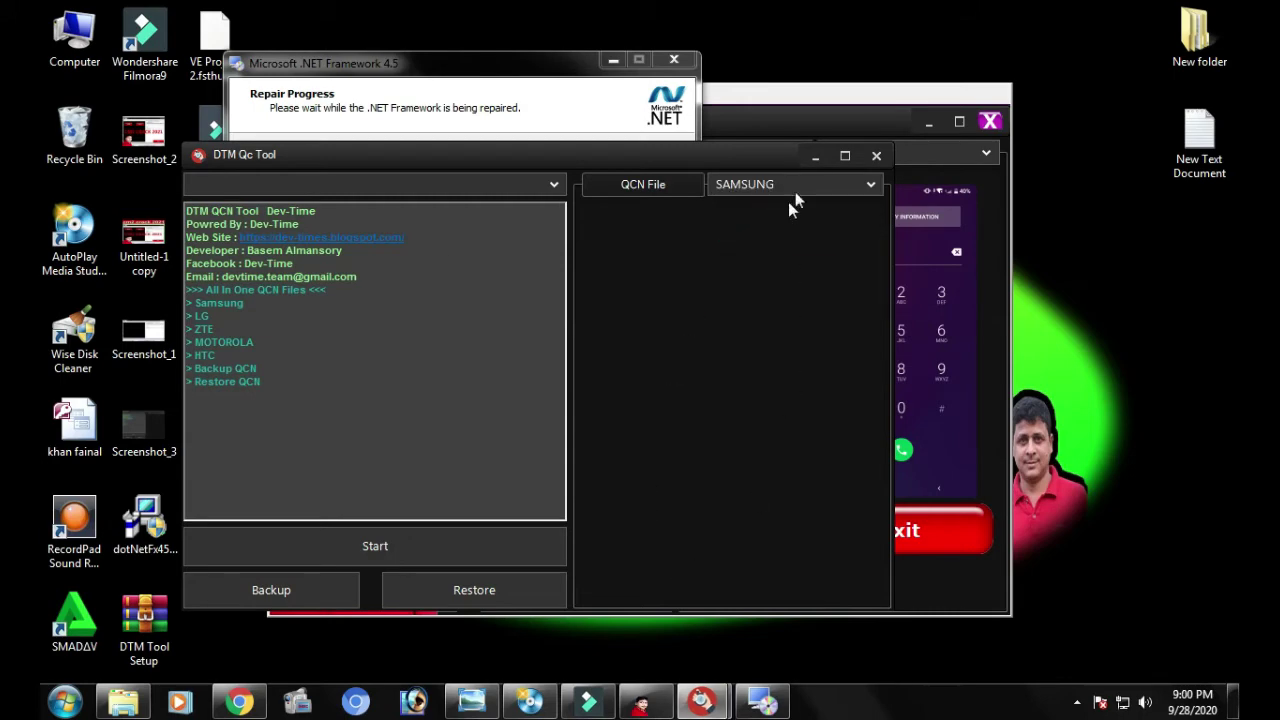
click(706, 404)
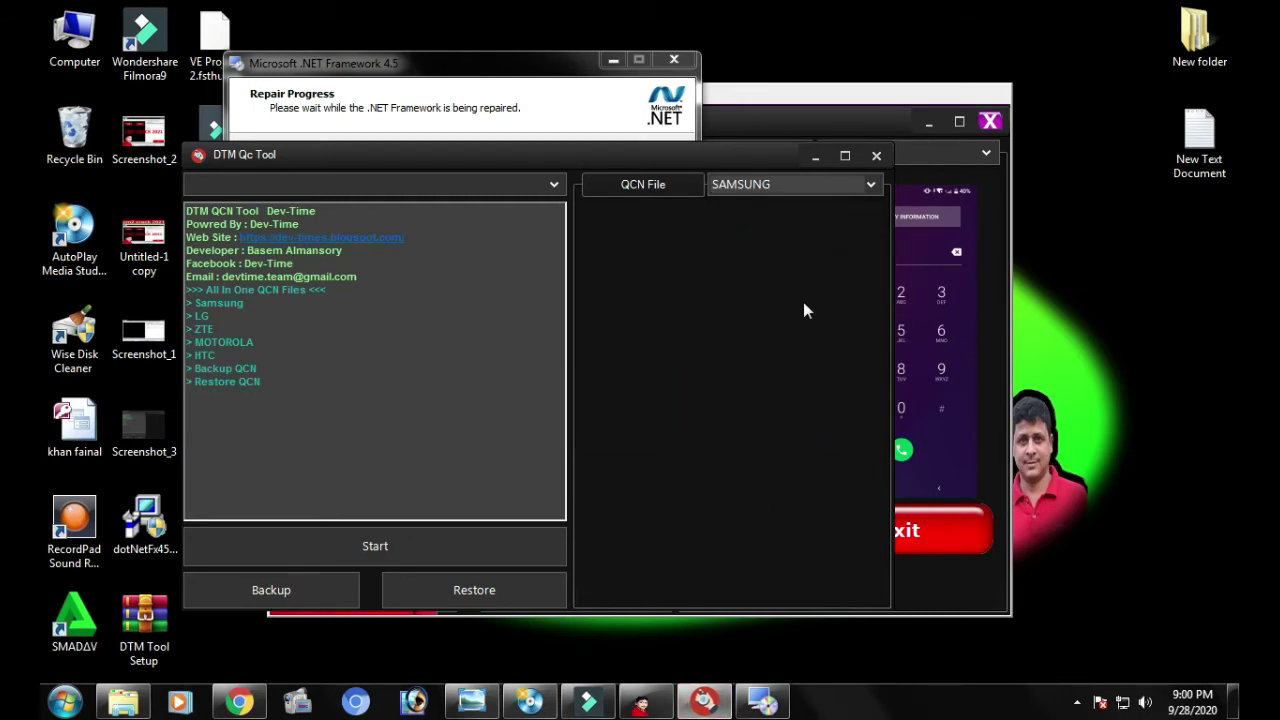
click(813, 157)
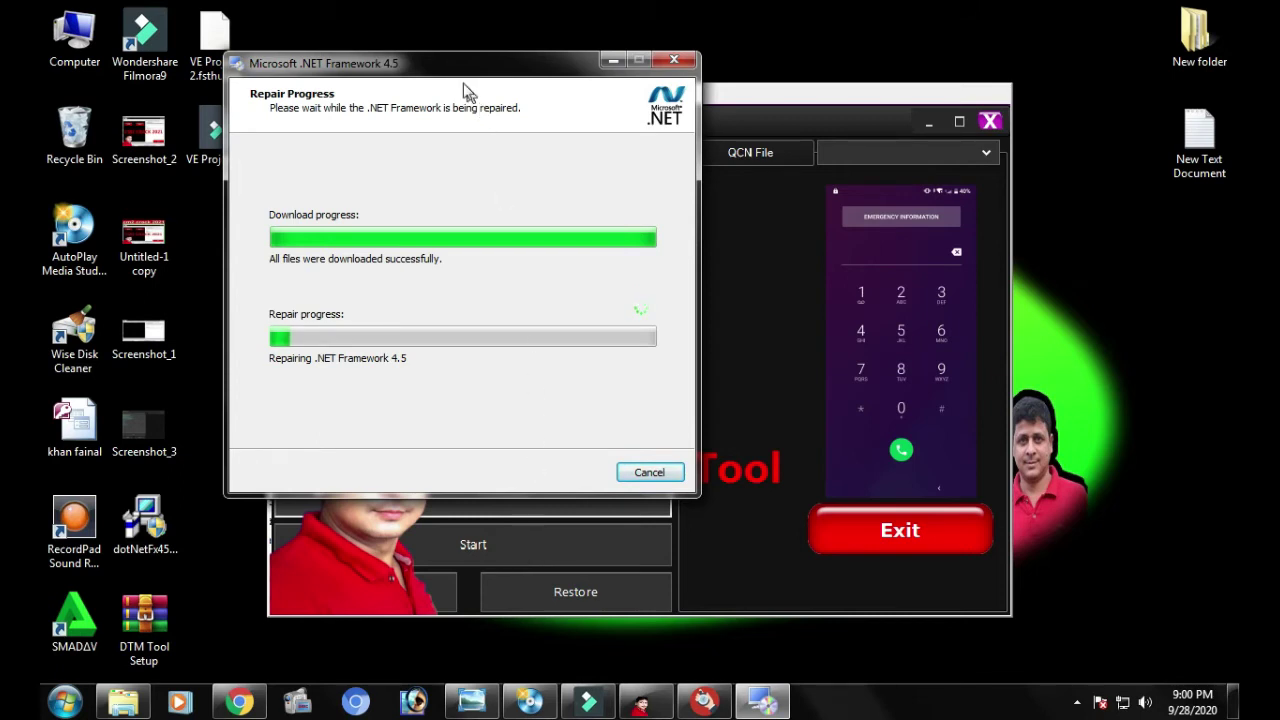
mouse_move(453, 72)
mouse_down()
mouse_move(580, 48)
mouse_move(451, 60)
mouse_up()
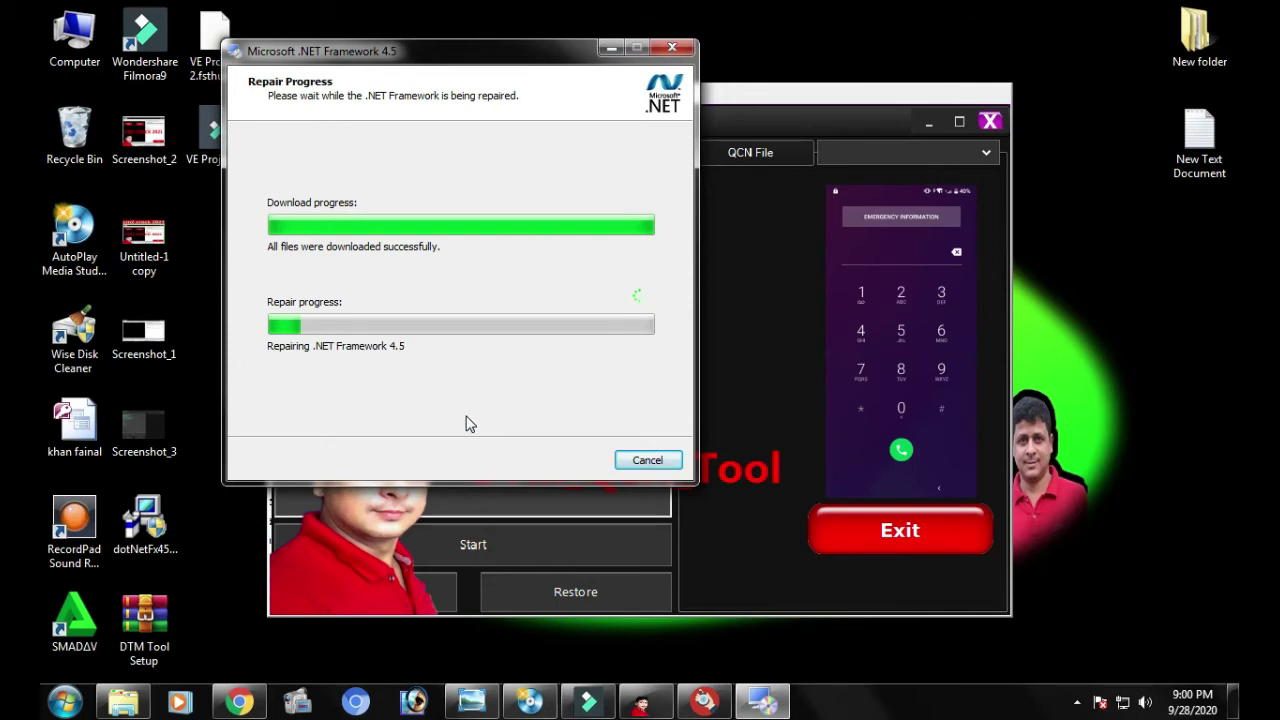
drag(486, 56, 507, 262)
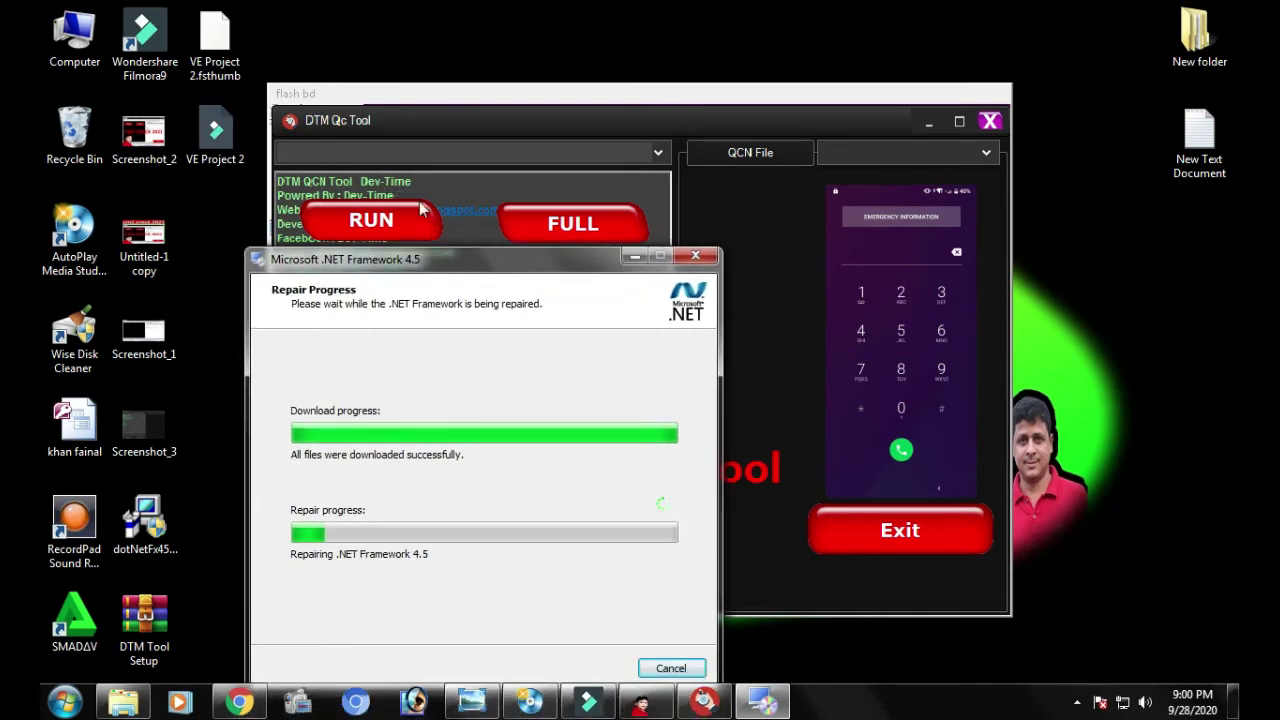
drag(429, 265, 420, 168)
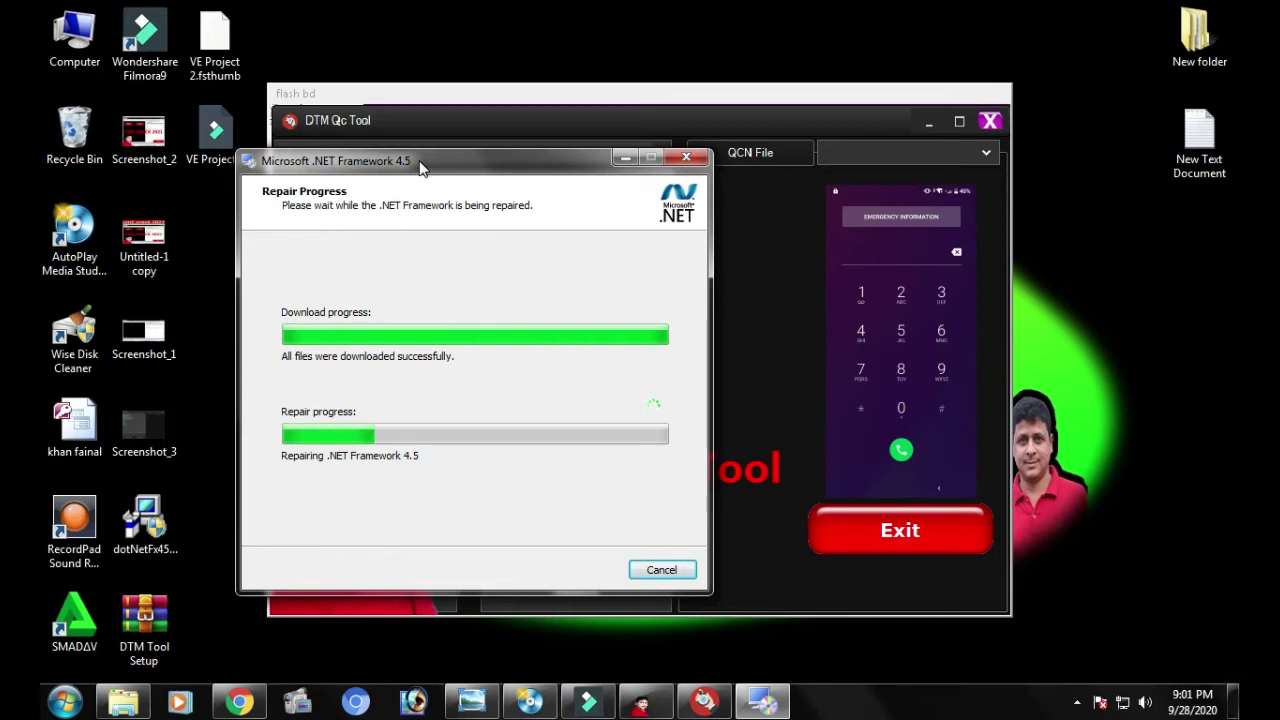
drag(420, 168, 447, 265)
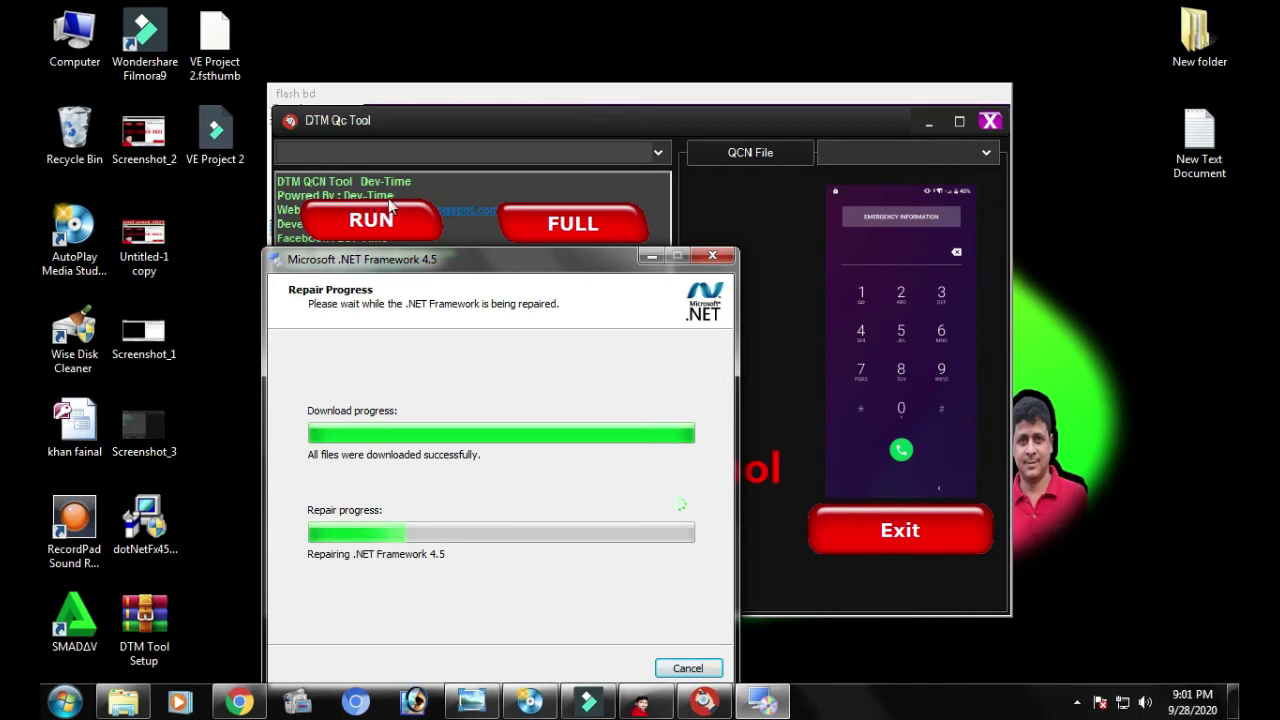
drag(425, 268, 445, 135)
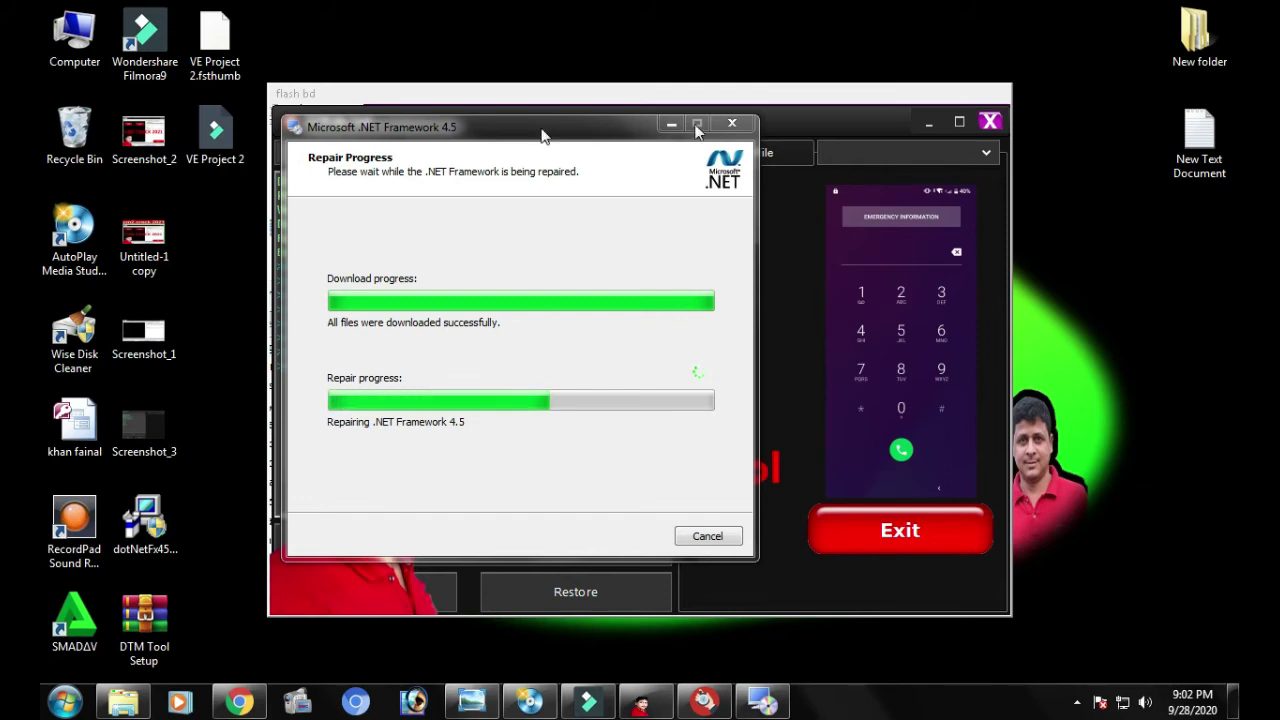
mouse_move(432, 138)
mouse_down()
mouse_move(509, 143)
mouse_move(420, 149)
mouse_move(442, 125)
mouse_move(422, 158)
mouse_move(435, 133)
mouse_up()
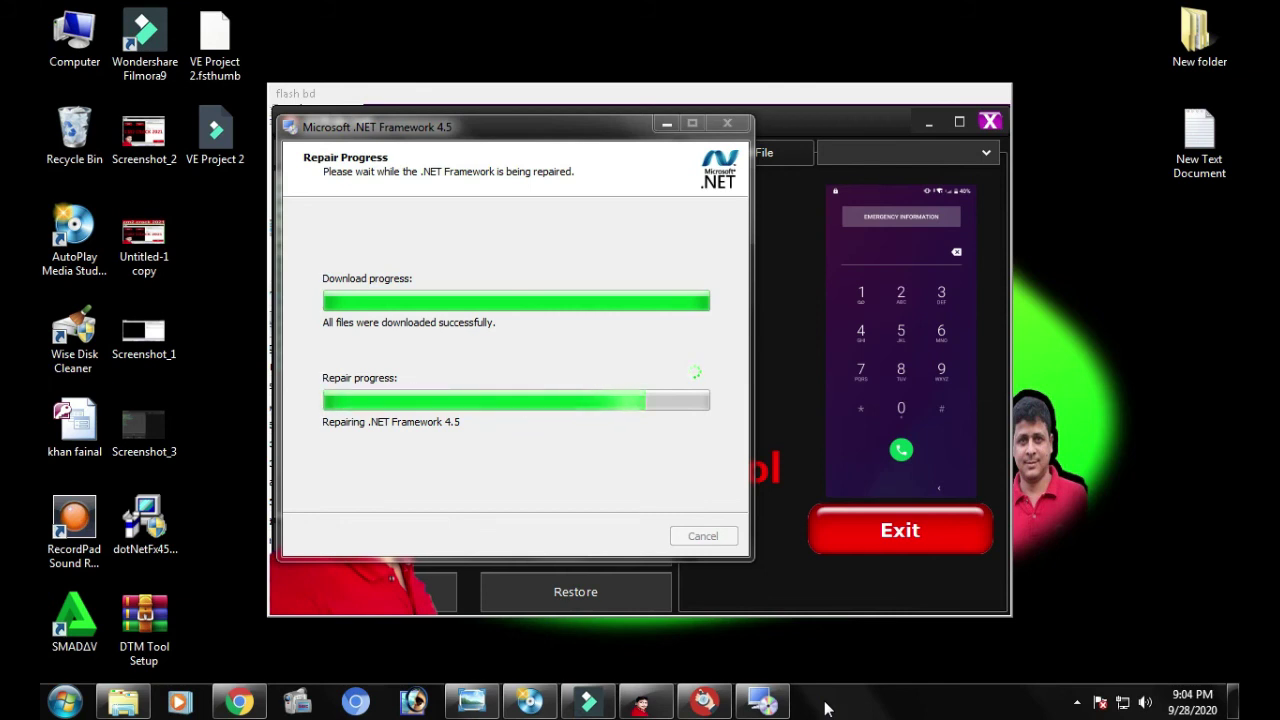
Step: Restore the DTM Qc Tool window and check the brand choices for QCN files, keeping SAMSUNG selected
click(688, 704)
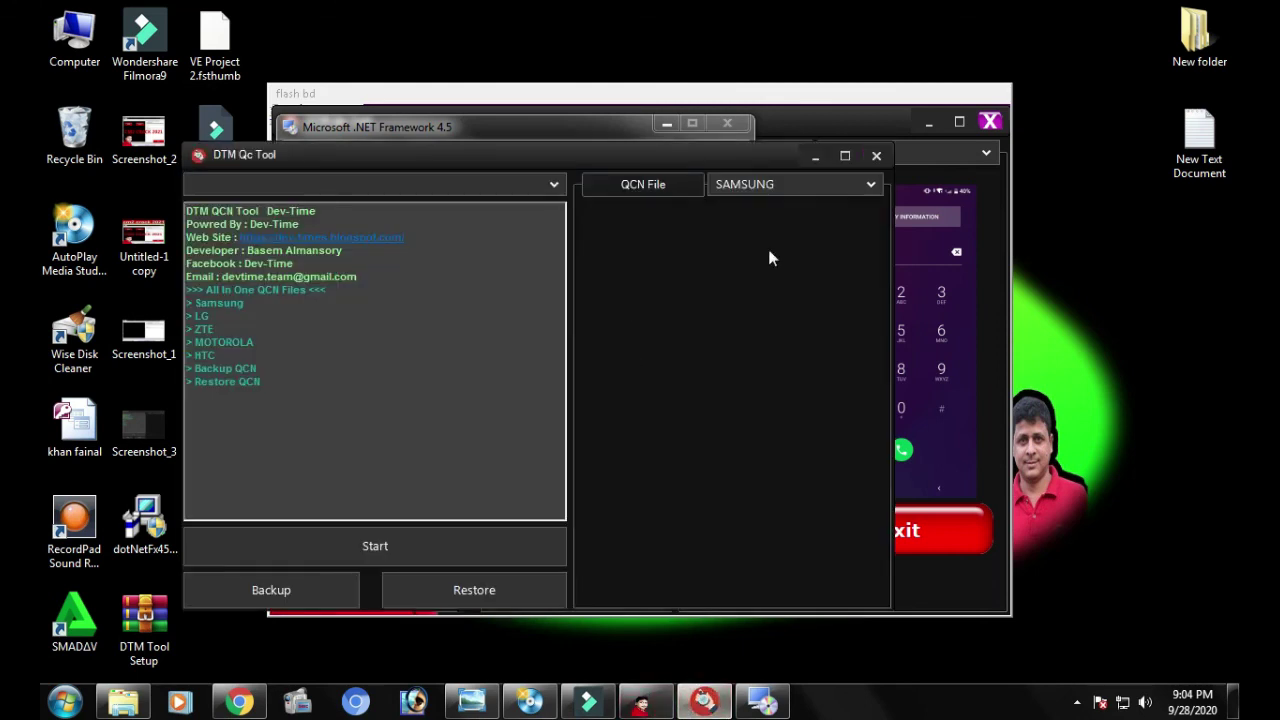
click(817, 189)
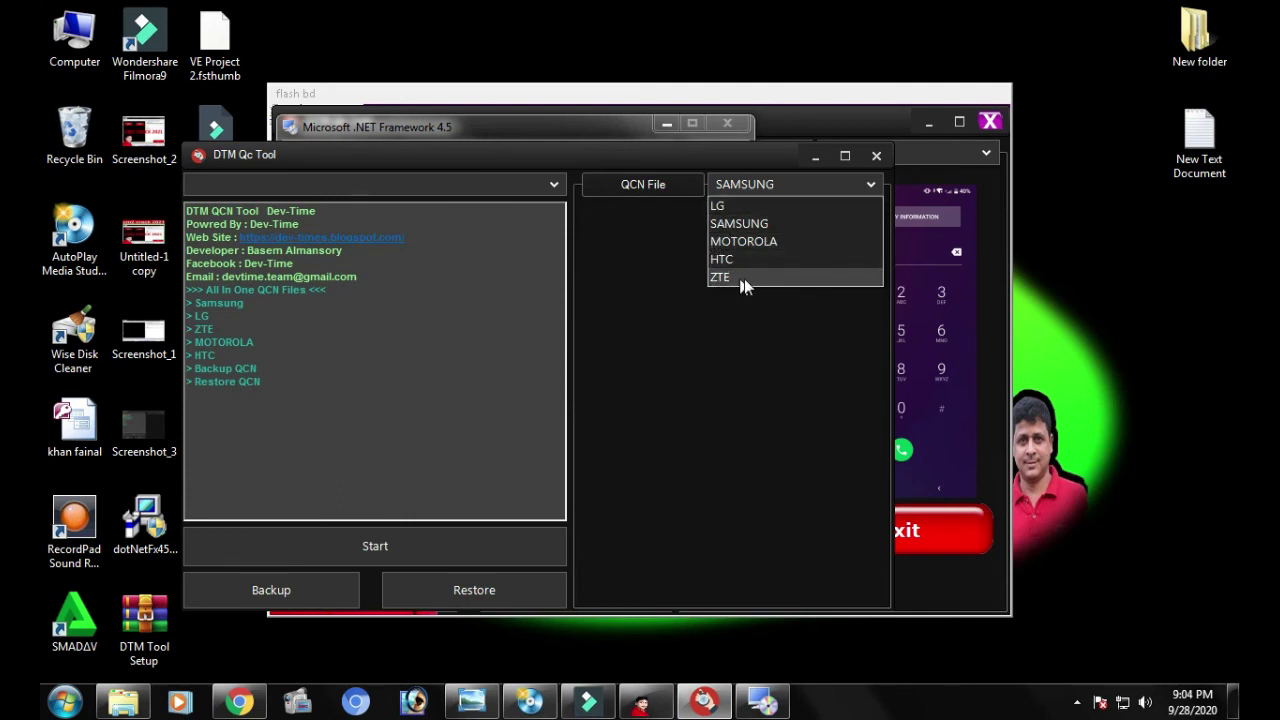
click(633, 185)
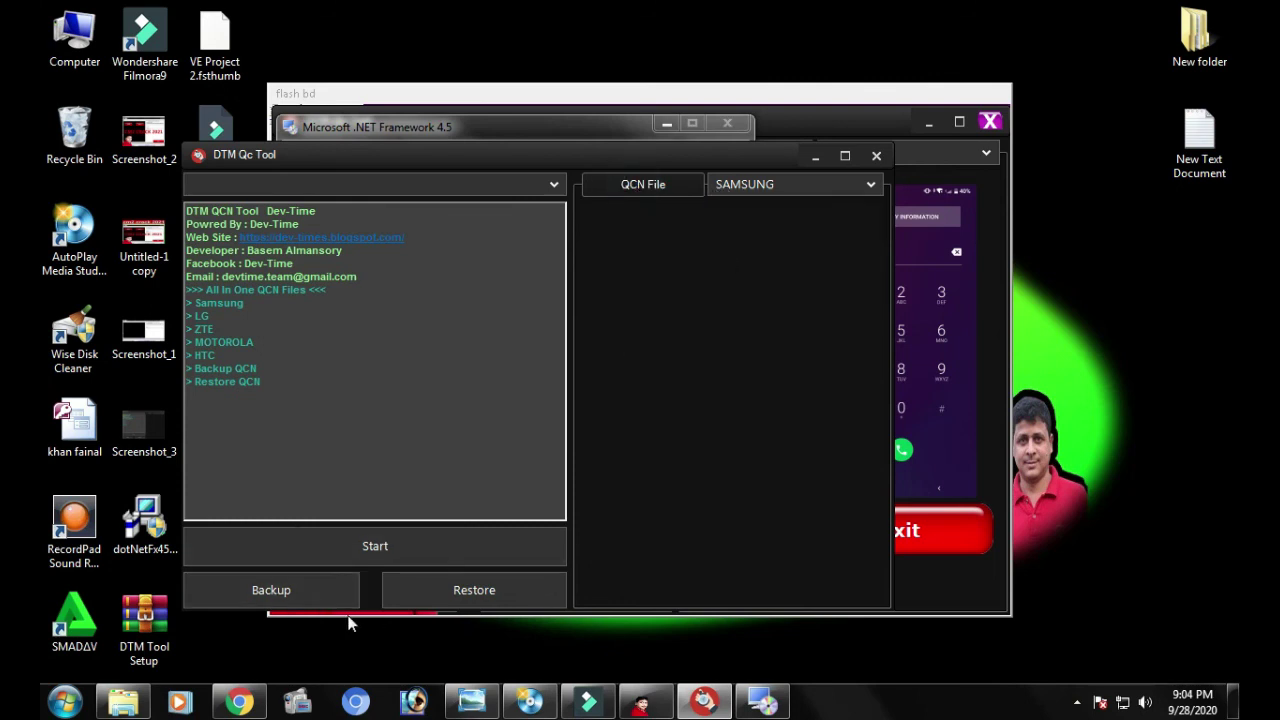
Step: Start a QCN backup to view its save options, and cancel it without saving a file
click(280, 591)
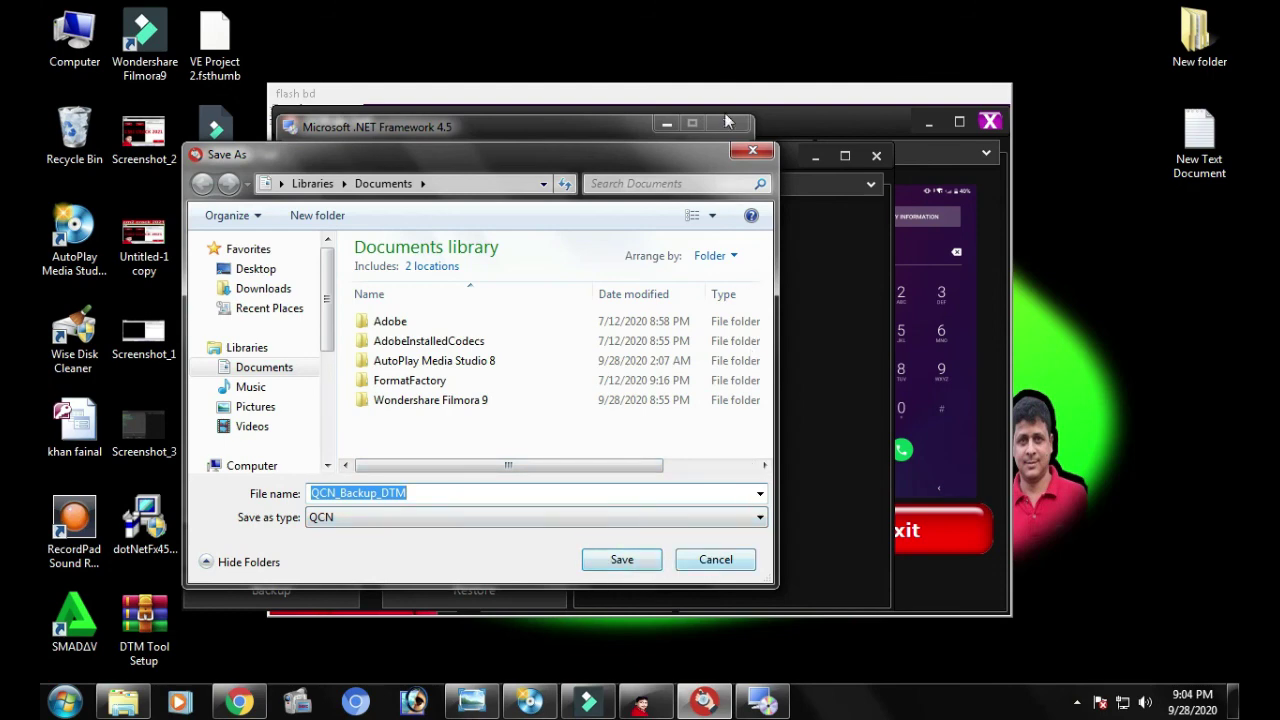
click(714, 560)
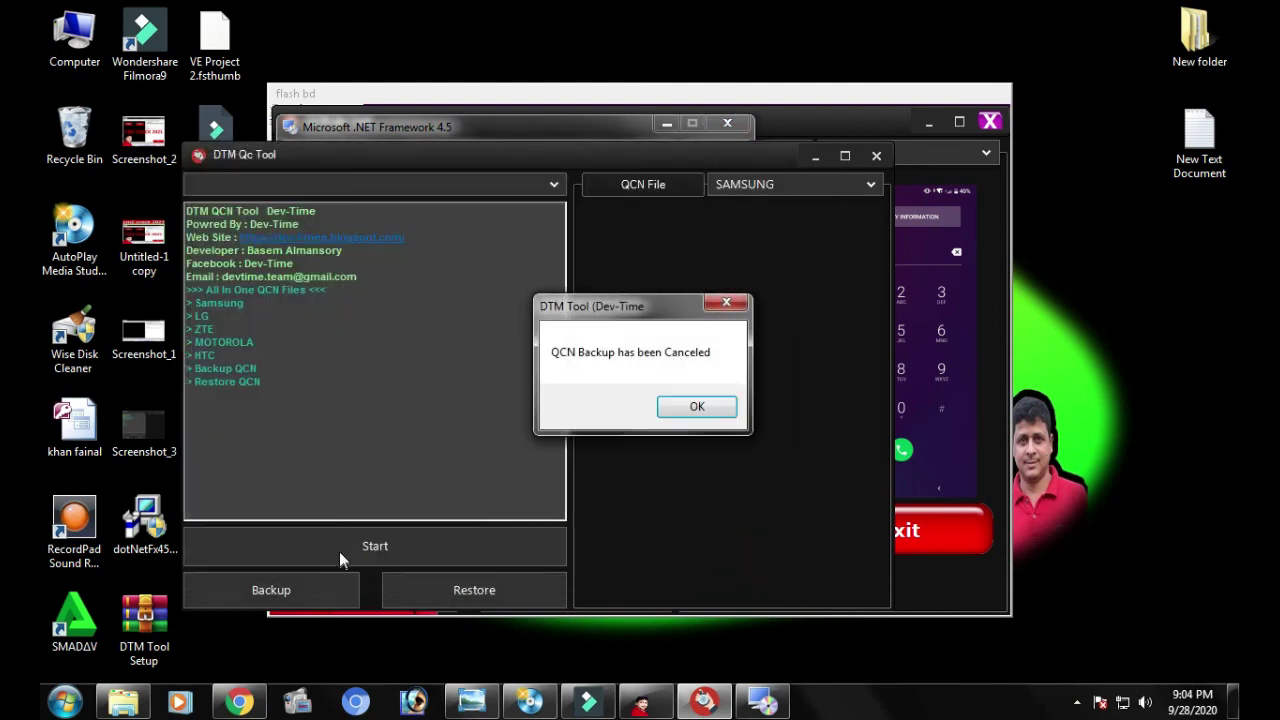
click(696, 407)
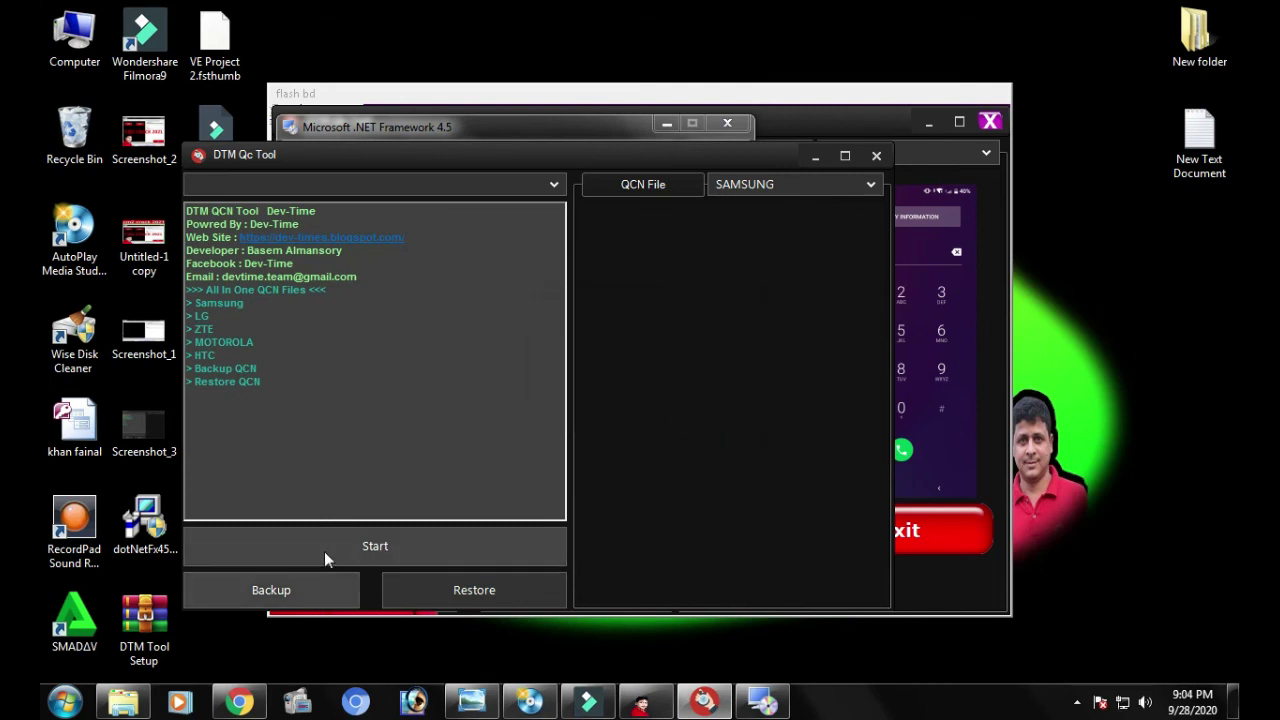
click(375, 545)
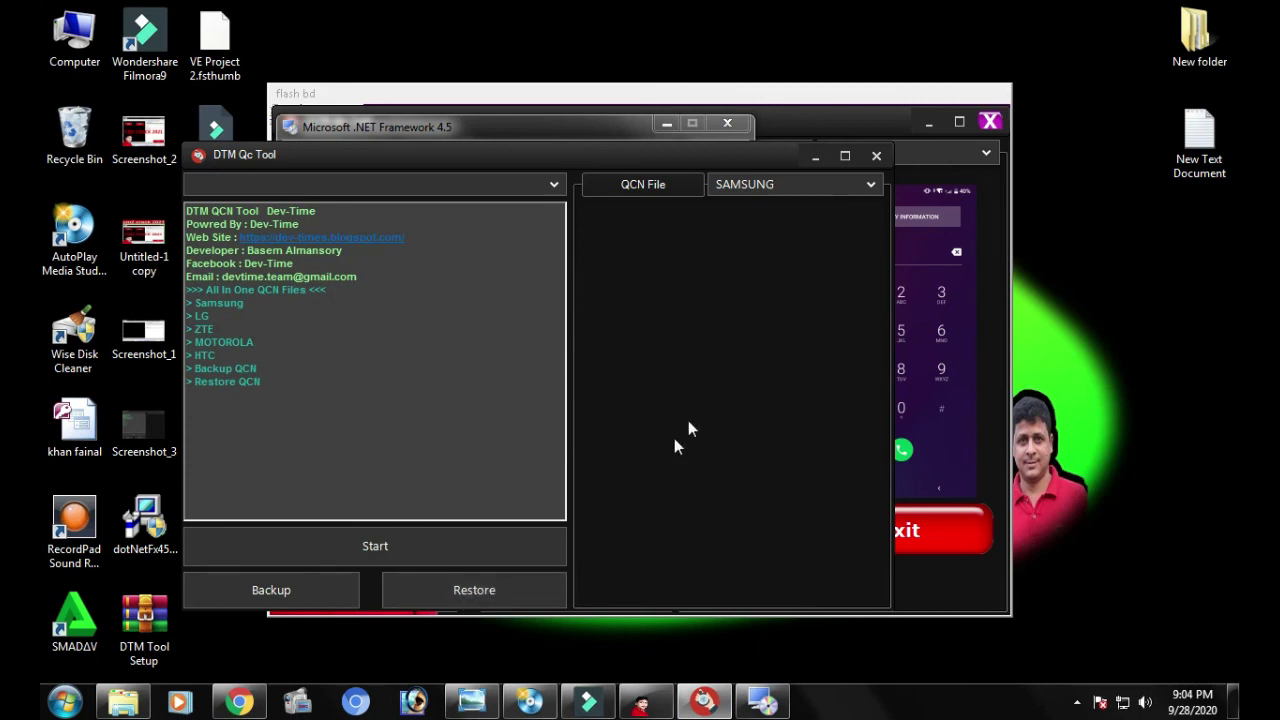
Step: Close the DTM Qc Tool, finish the .NET Framework 4.5 repair setup, and postpone the computer restart
click(590, 135)
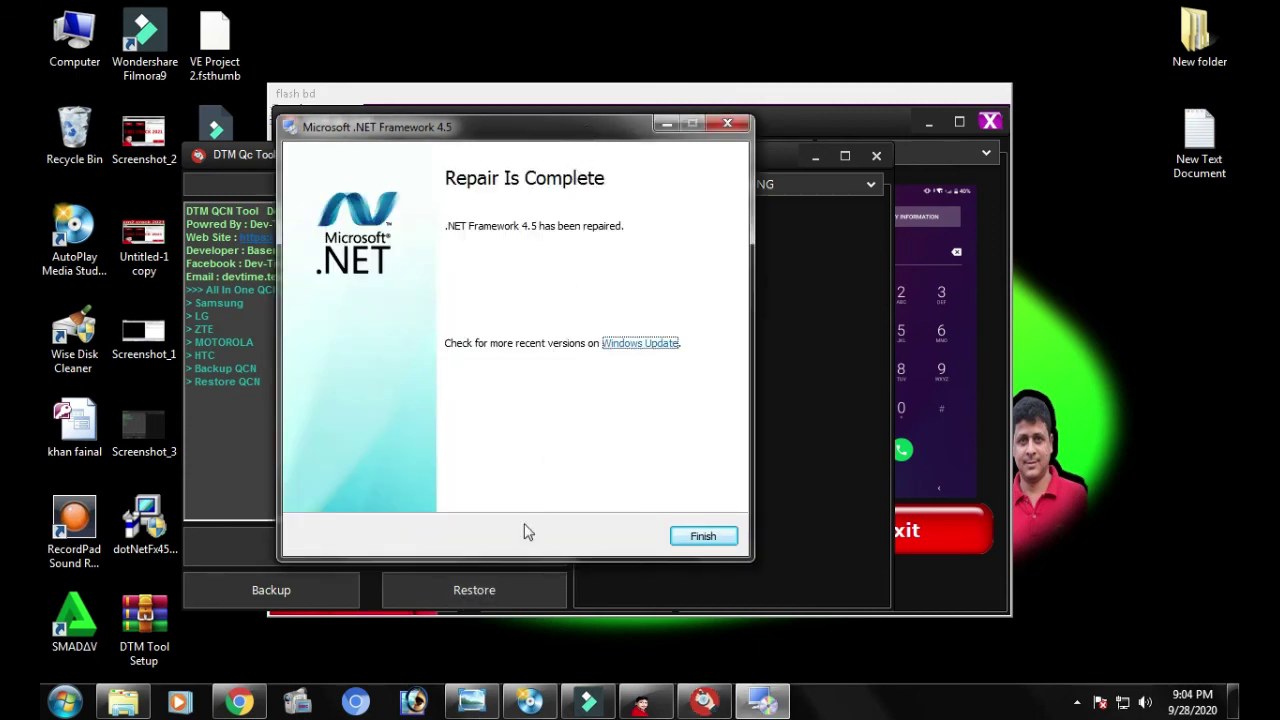
click(876, 155)
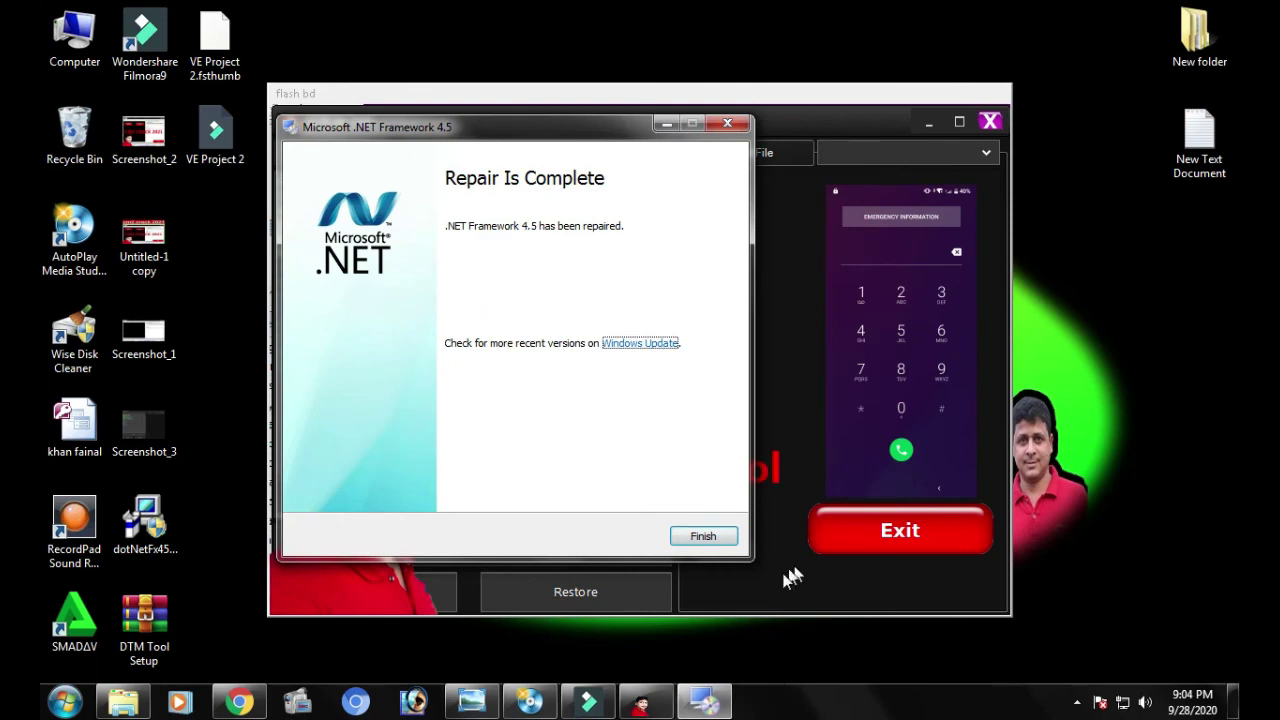
click(700, 538)
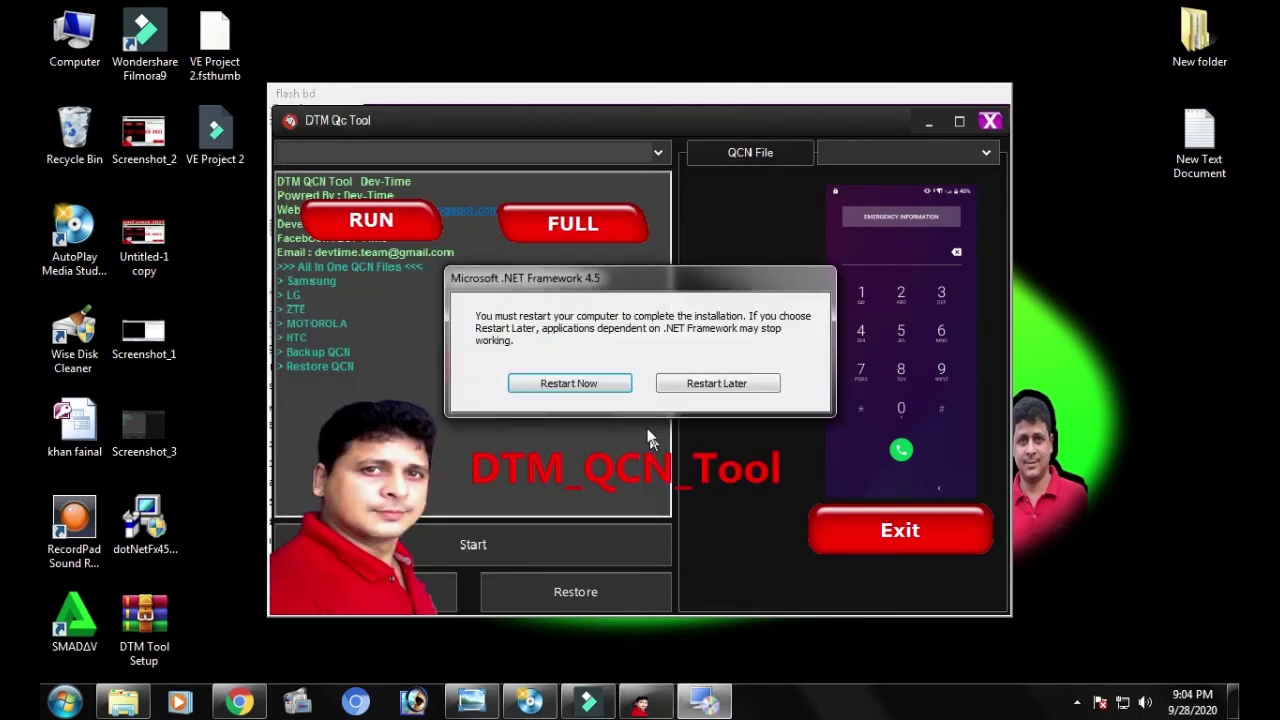
click(763, 388)
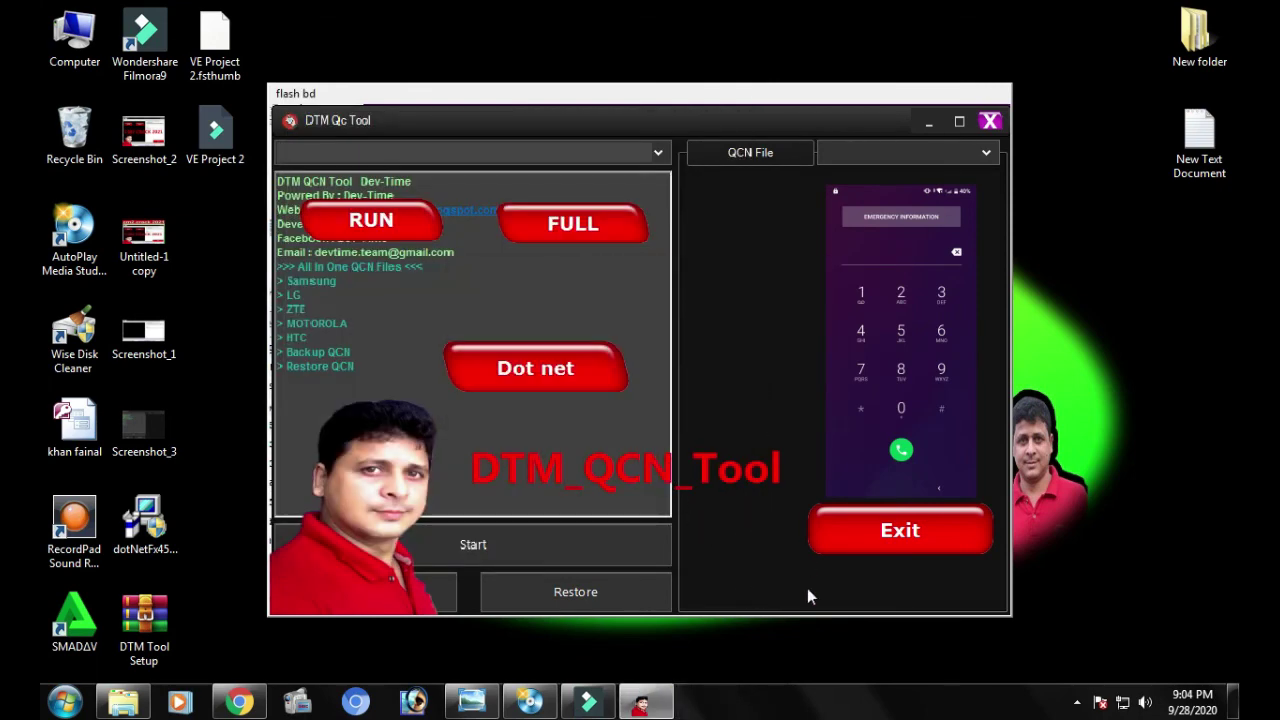